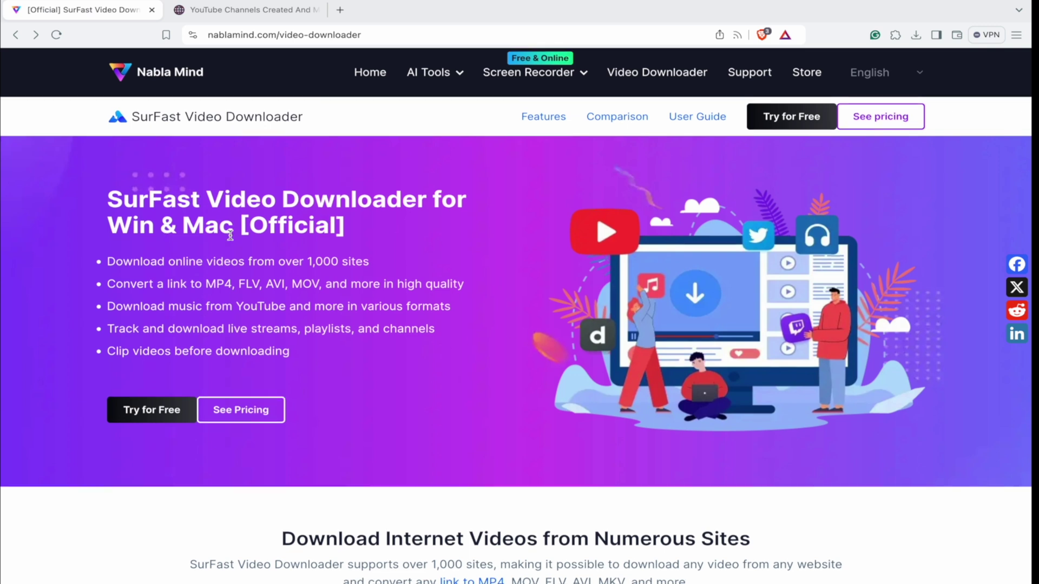
# Scroll past the SurFast feature sections to the Trial versus Paid edition comparison table.
pyautogui.scroll(-5, 238, 238)
pyautogui.scroll(-1, 417, 246)
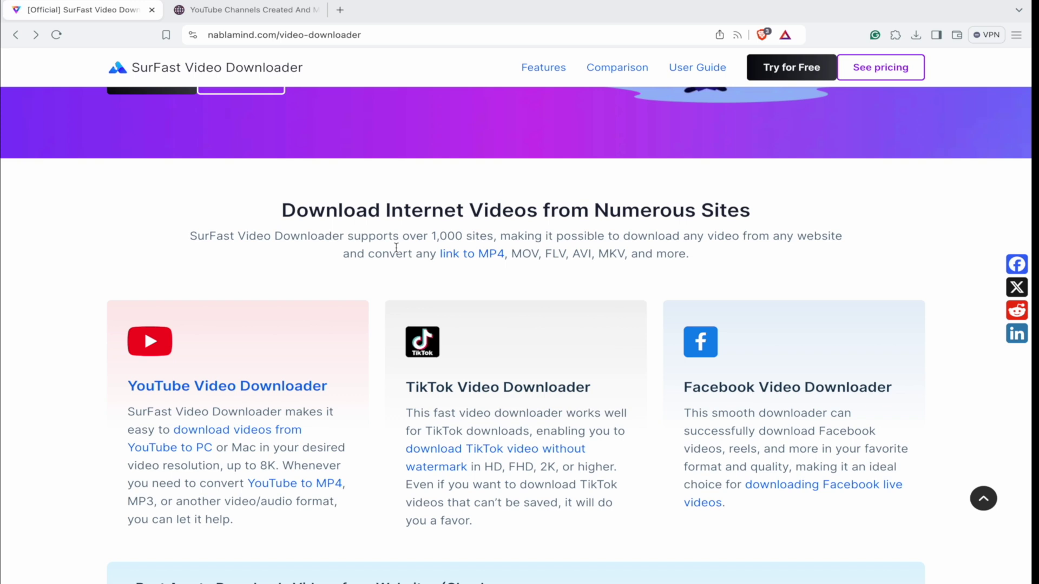
pyautogui.scroll(-3, 373, 230)
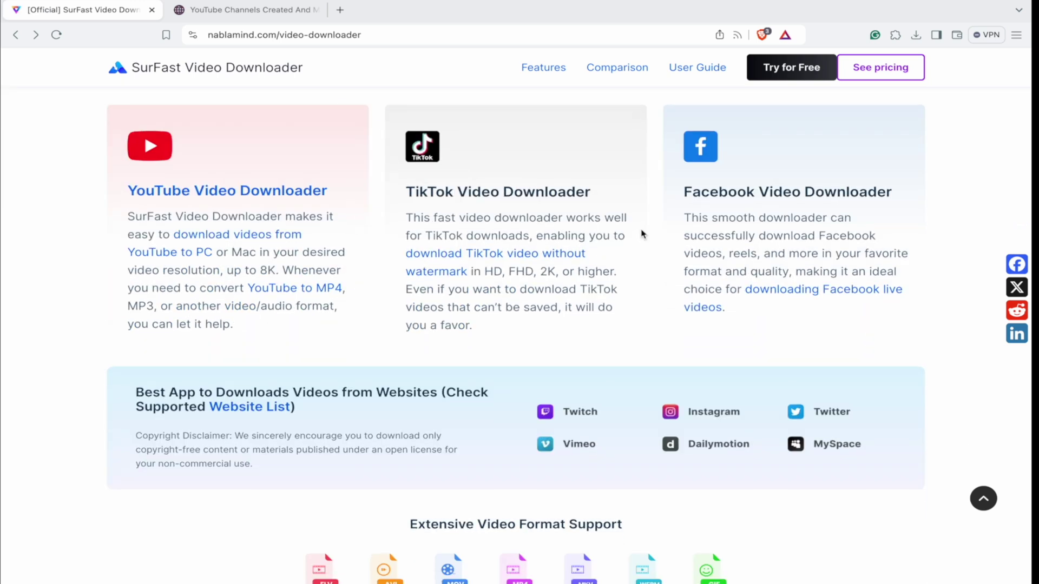
pyautogui.scroll(-6, 378, 240)
pyautogui.scroll(-2, 378, 241)
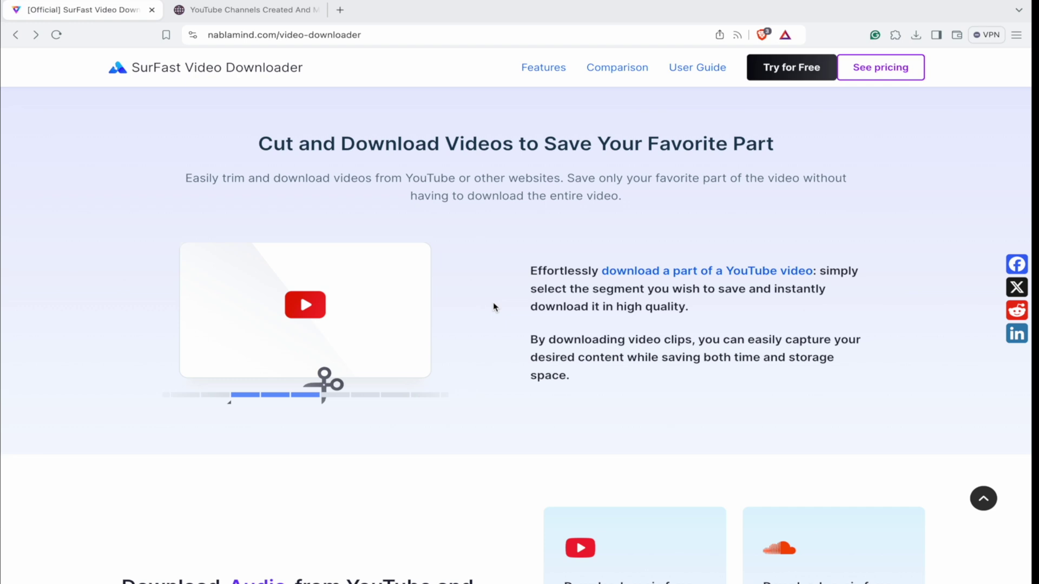
pyautogui.scroll(-6, 480, 252)
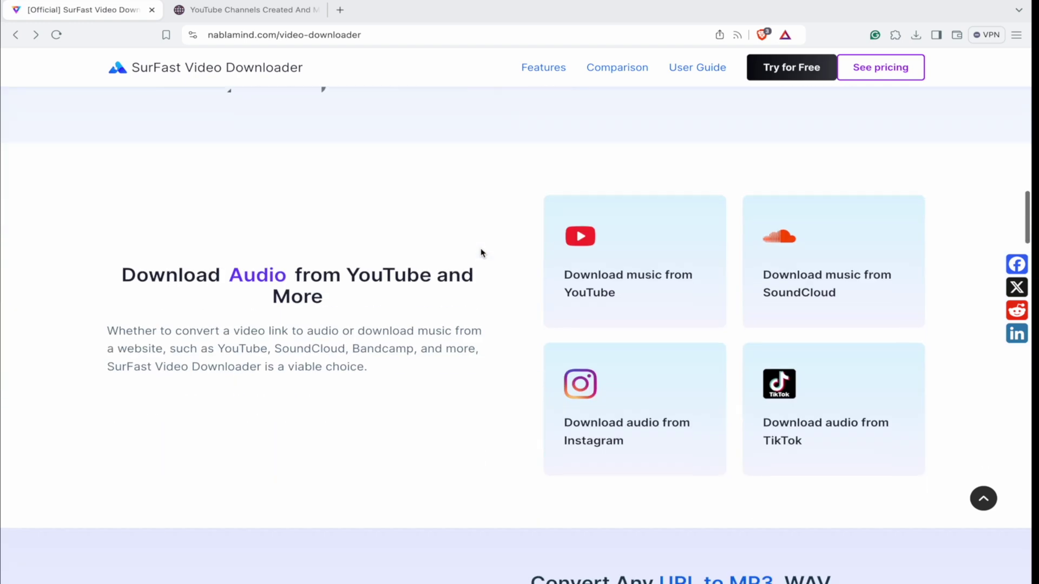
pyautogui.scroll(-5, 413, 216)
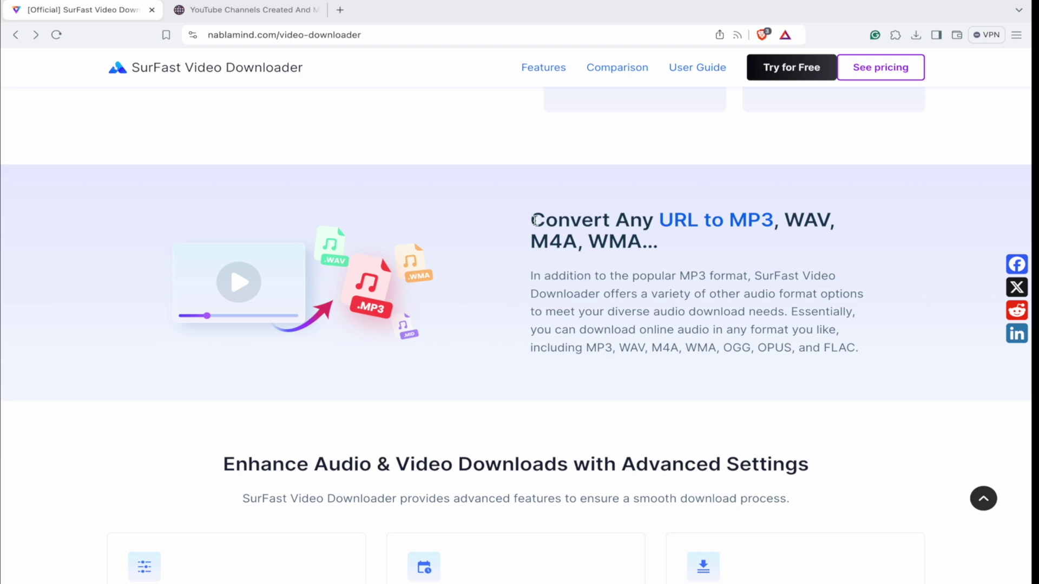
pyautogui.scroll(-1, 534, 220)
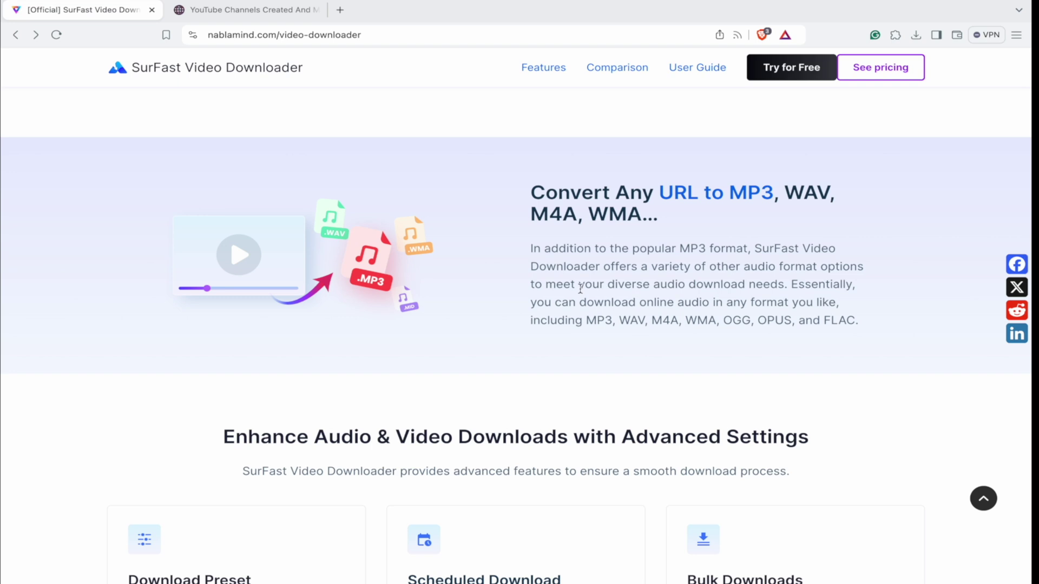
pyautogui.scroll(-2, 580, 288)
pyautogui.scroll(-3, 580, 289)
pyautogui.scroll(-1, 379, 294)
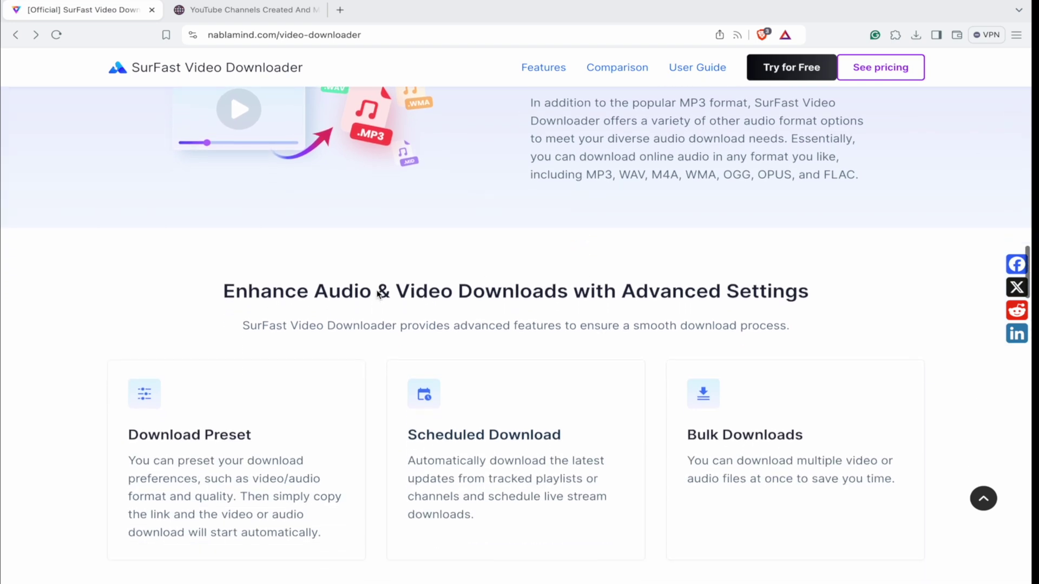
pyautogui.scroll(-5, 380, 294)
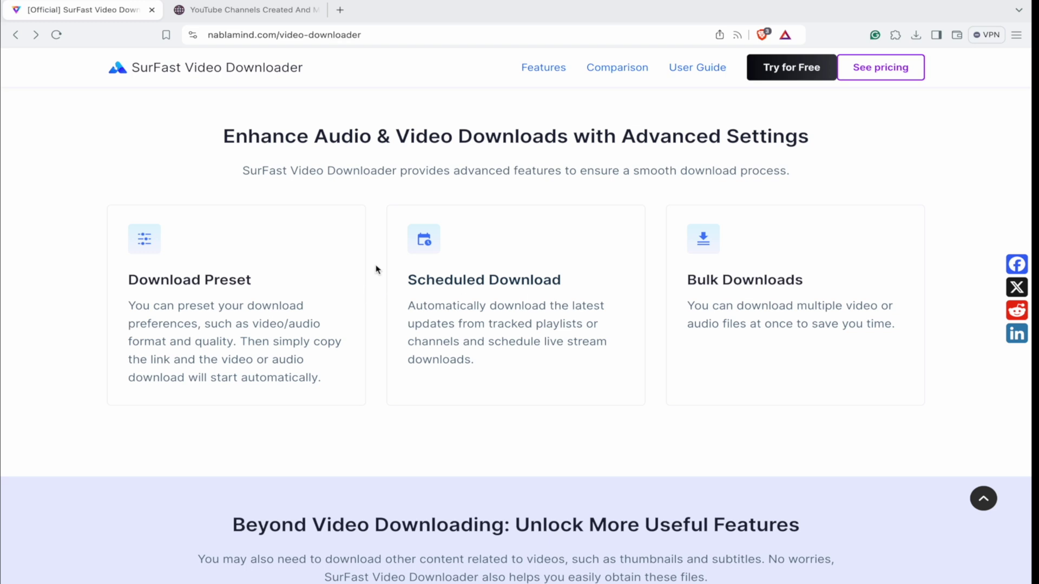
pyautogui.scroll(-1, 376, 271)
pyautogui.scroll(-6, 351, 297)
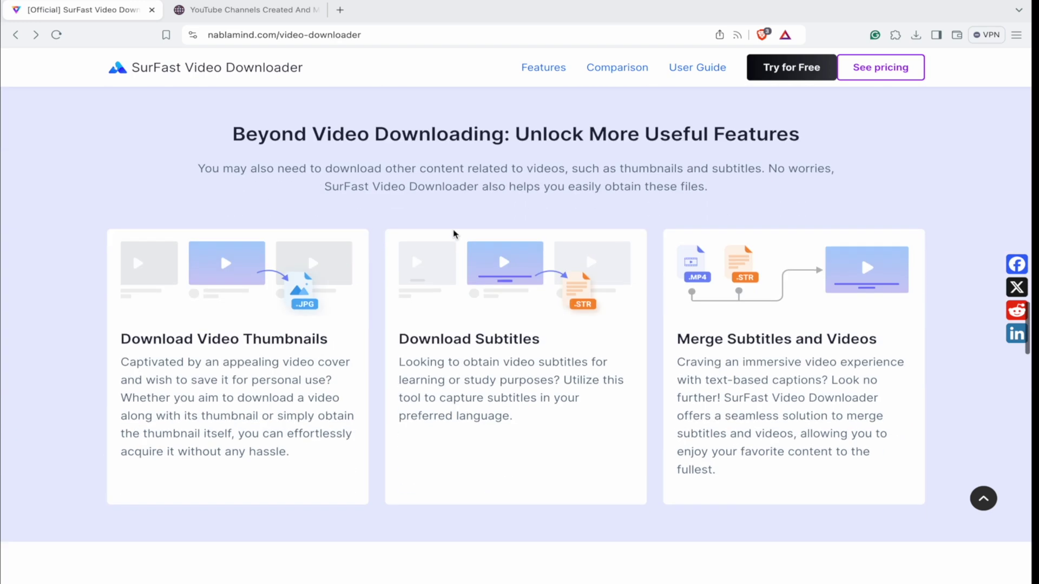
pyautogui.scroll(-6, 455, 234)
pyautogui.scroll(3, 456, 233)
pyautogui.scroll(2, 352, 265)
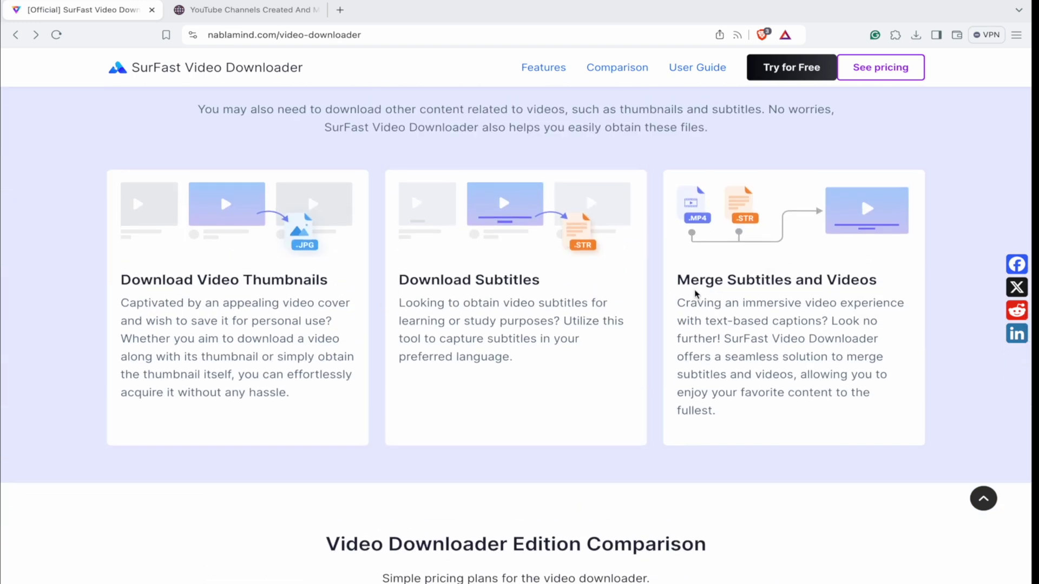
pyautogui.scroll(-5, 621, 327)
# Scroll through How to Use, Tech Spec, FAQs and the footer, then back to the hero section.
pyautogui.scroll(-1, 478, 306)
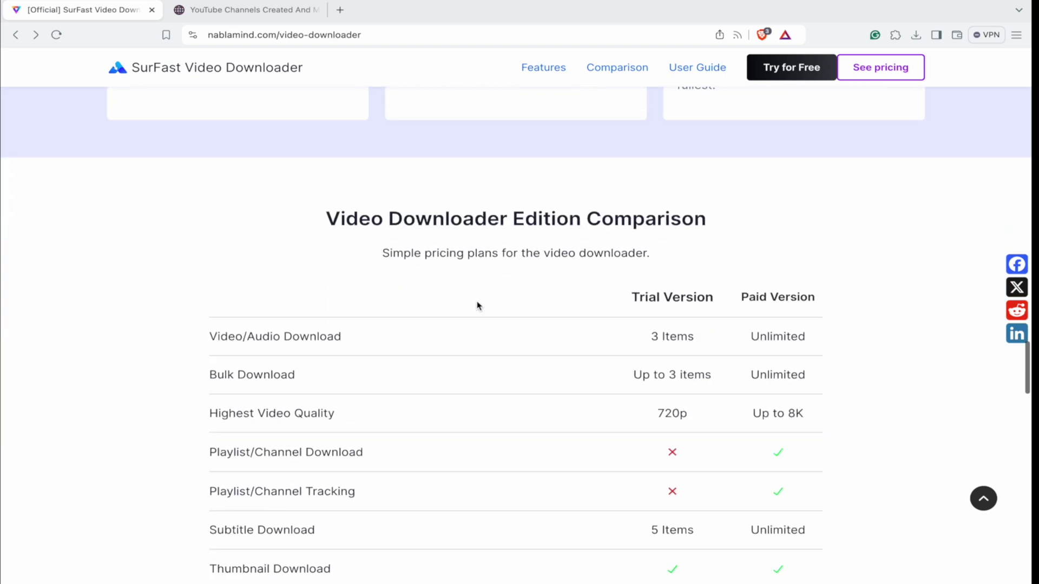
pyautogui.scroll(-3, 478, 306)
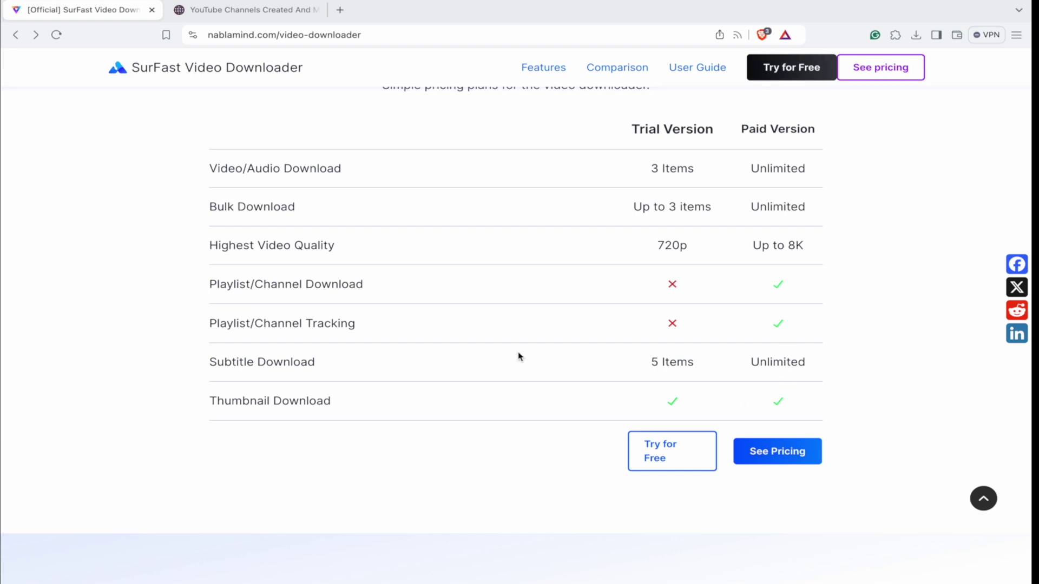
pyautogui.scroll(-4, 517, 355)
pyautogui.scroll(-4, 593, 354)
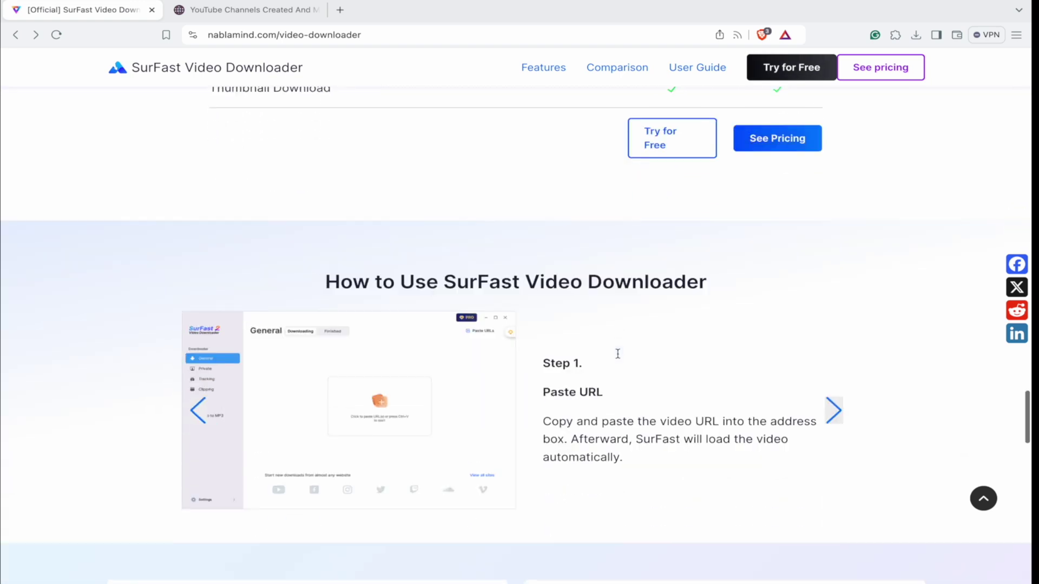
pyautogui.scroll(-1, 595, 250)
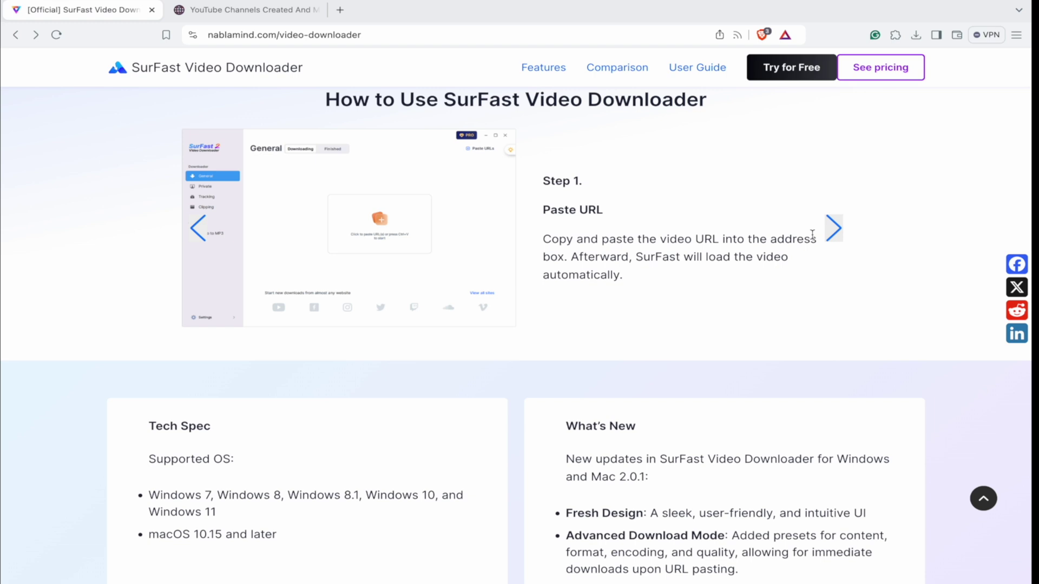
pyautogui.scroll(-2, 811, 234)
pyautogui.scroll(-2, 811, 234)
pyautogui.scroll(-4, 524, 276)
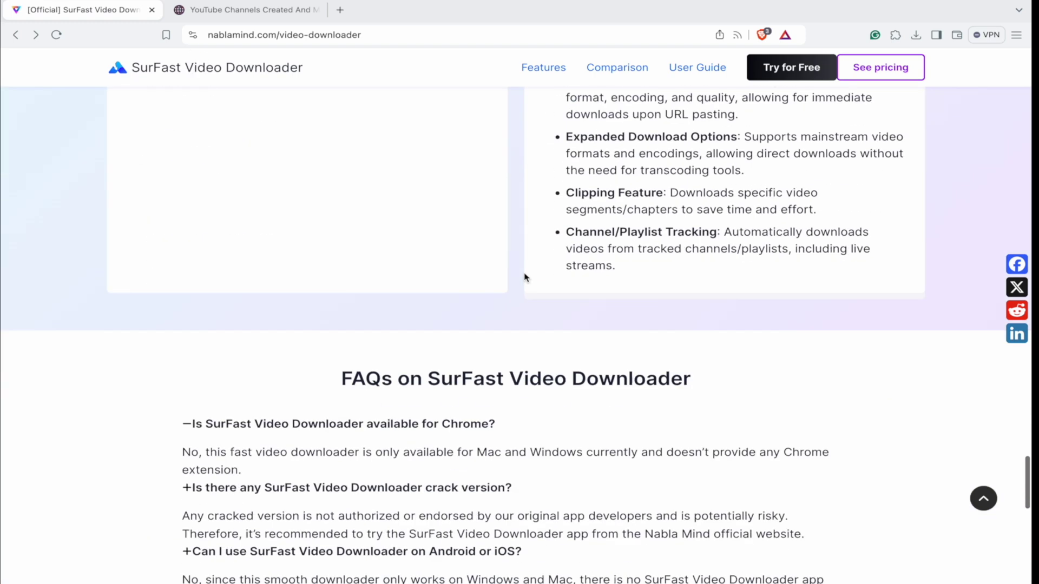
pyautogui.scroll(-3, 524, 277)
pyautogui.scroll(-3, 524, 277)
pyautogui.scroll(-2, 524, 277)
pyautogui.scroll(-3, 524, 278)
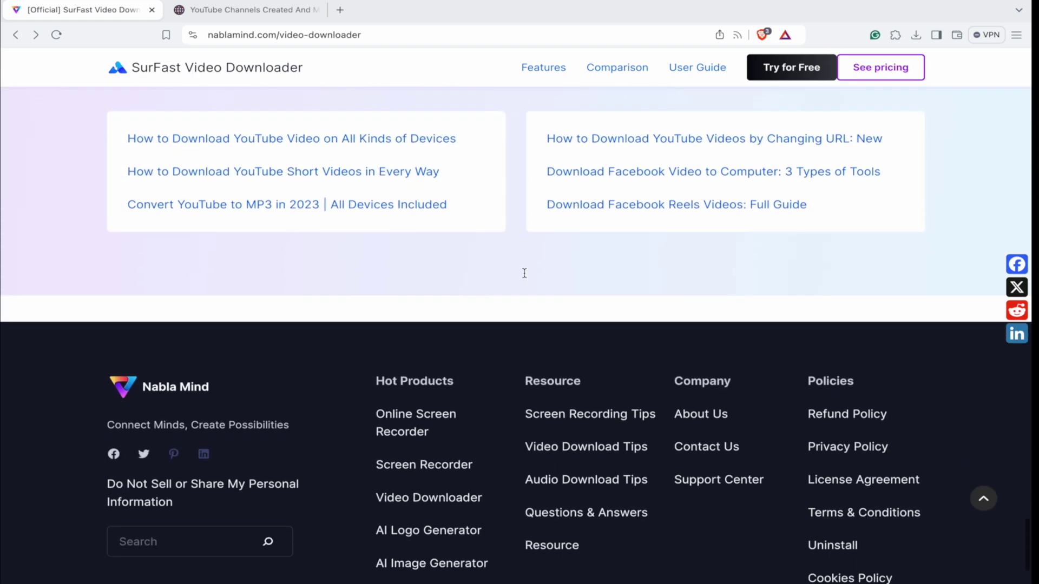
pyautogui.scroll(10, 525, 277)
pyautogui.scroll(10, 524, 276)
pyautogui.scroll(10, 524, 276)
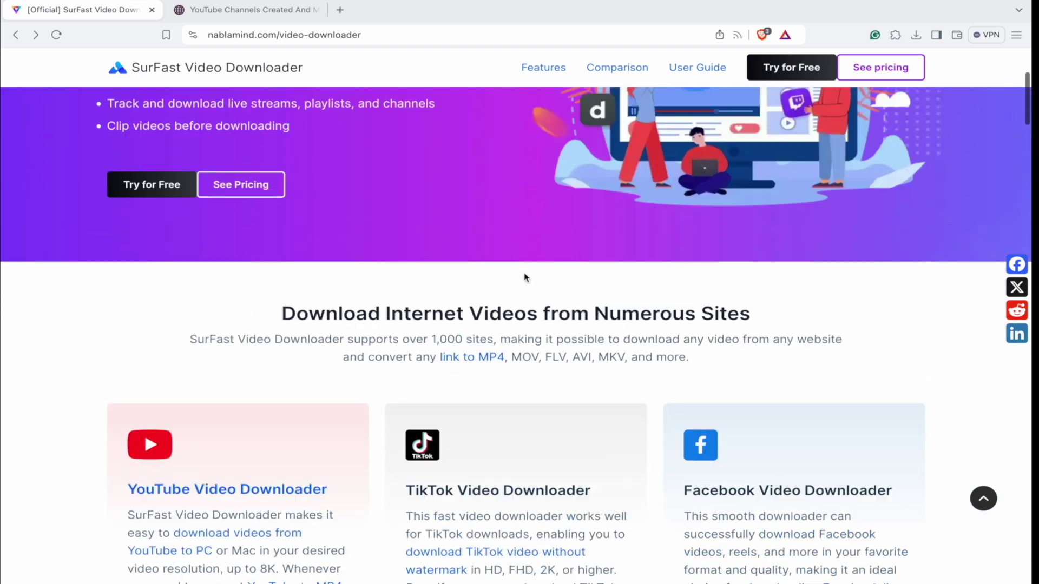
pyautogui.scroll(2, 749, 269)
# On the Buy SurFast page, highlight the 1-Month License's 3-Mac coverage and $20 discount.
pyautogui.click(880, 67)
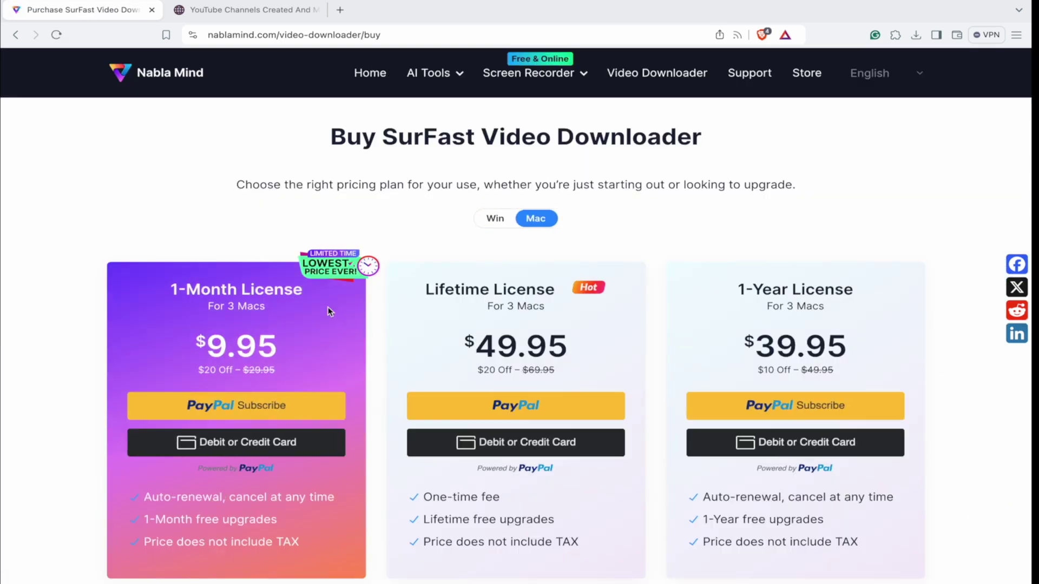
pyautogui.scroll(-2, 398, 266)
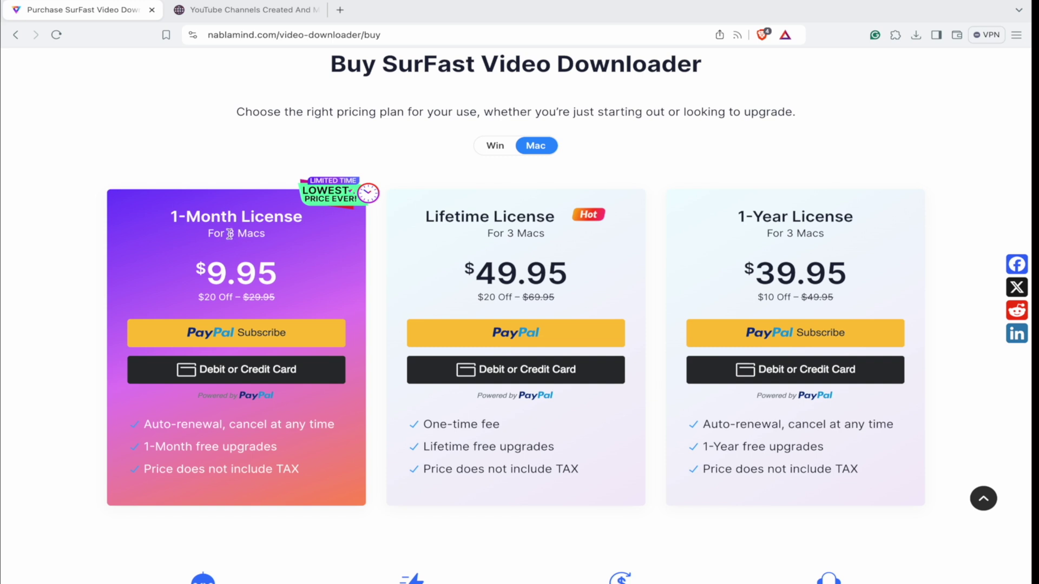
pyautogui.moveTo(266, 233); pyautogui.dragTo(193, 236)
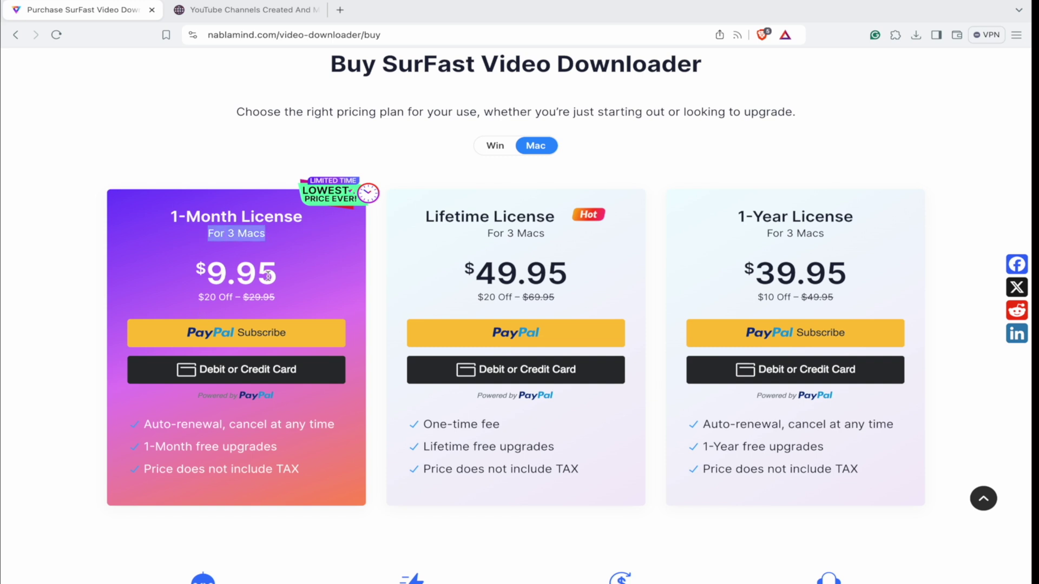
pyautogui.click(305, 269)
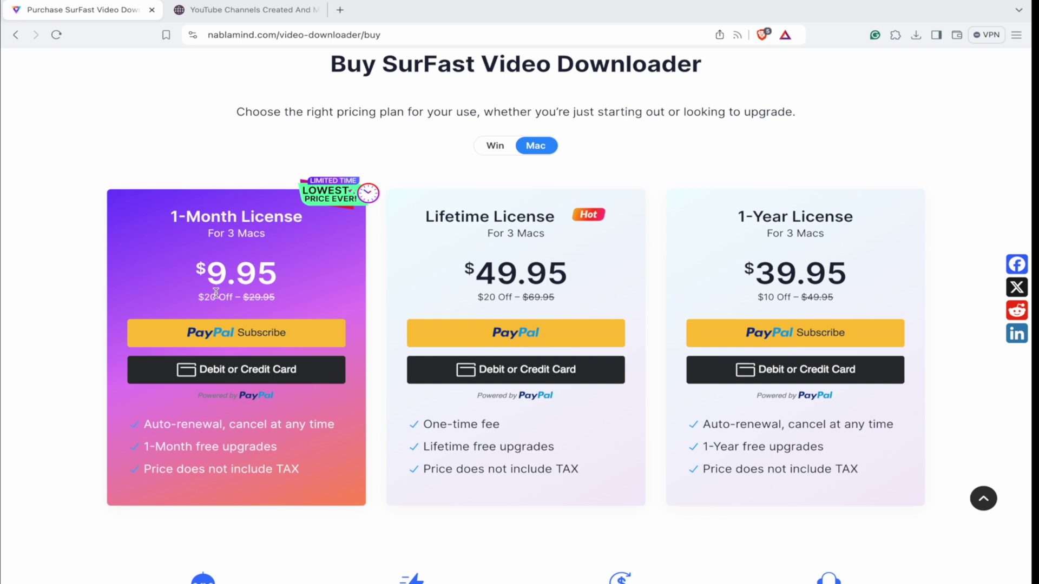
pyautogui.moveTo(204, 297); pyautogui.dragTo(234, 297)
pyautogui.moveTo(283, 274)
pyautogui.mouseDown()
pyautogui.moveTo(206, 274)
pyautogui.moveTo(257, 297)
pyautogui.mouseUp()
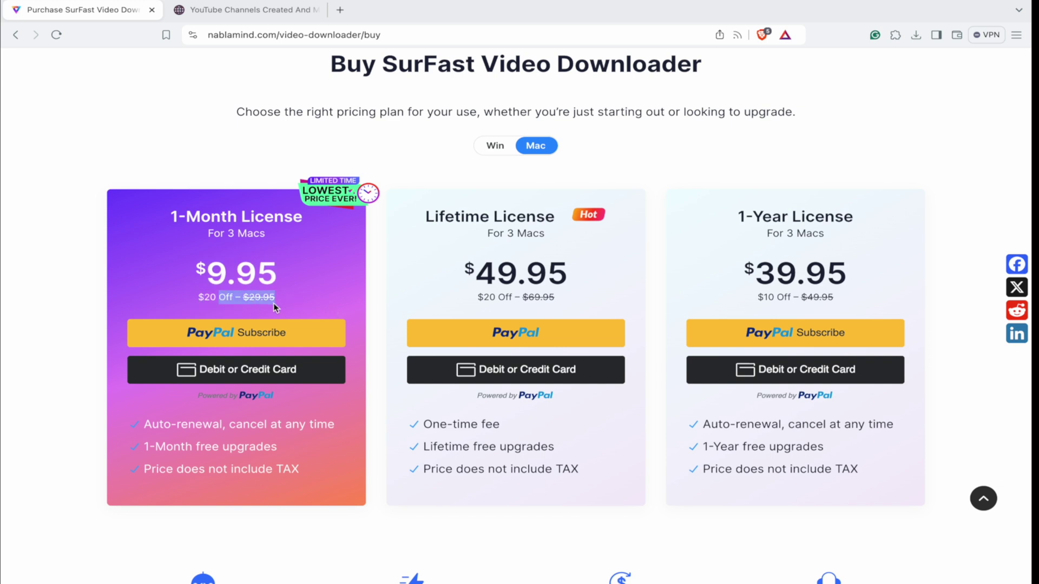
pyautogui.click(193, 297)
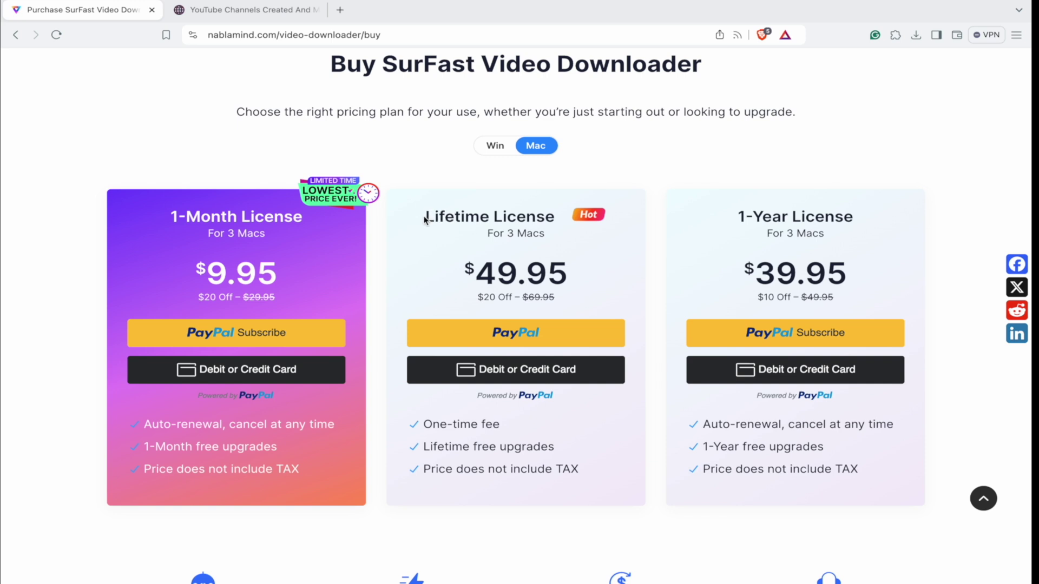
# Highlight the Lifetime License name, its $49.95 price and struck-through $69.95 original price.
pyautogui.moveTo(424, 218); pyautogui.dragTo(558, 217)
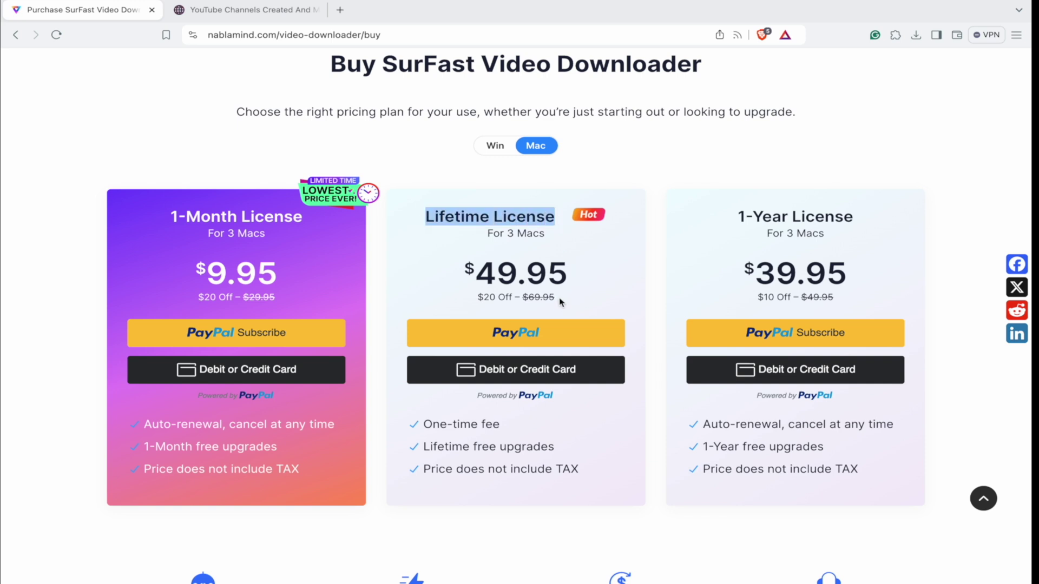
pyautogui.moveTo(558, 301); pyautogui.dragTo(523, 298)
pyautogui.moveTo(580, 279); pyautogui.dragTo(440, 275)
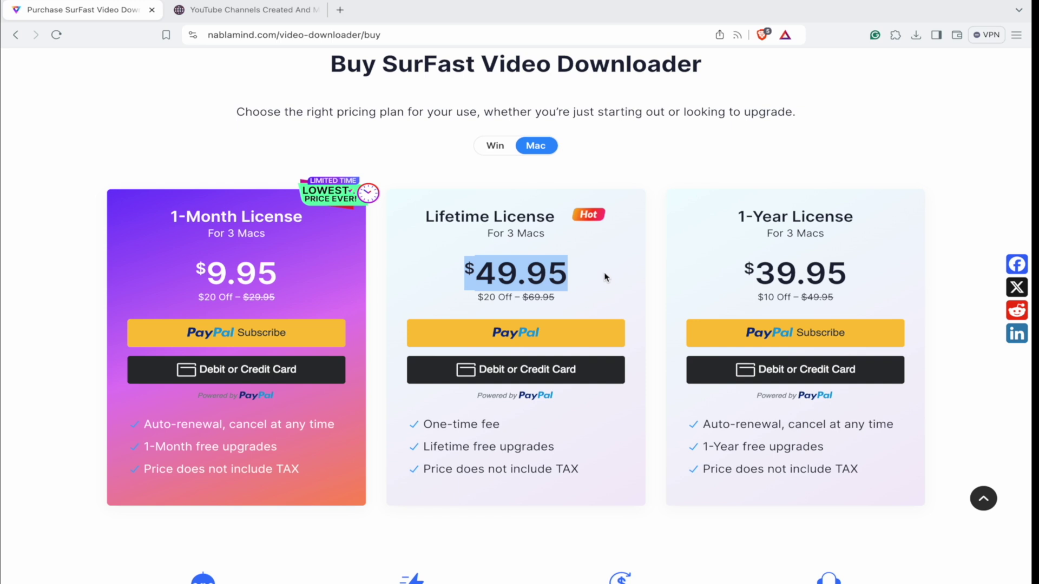
pyautogui.click(565, 310)
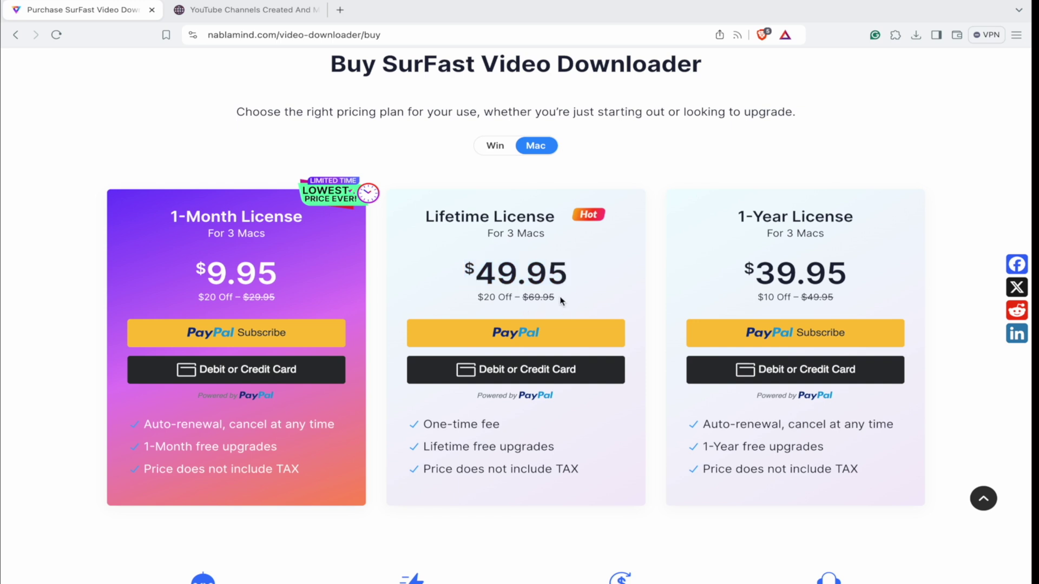
pyautogui.moveTo(561, 301); pyautogui.dragTo(525, 297)
pyautogui.hotkey('ctrl', 'Left')
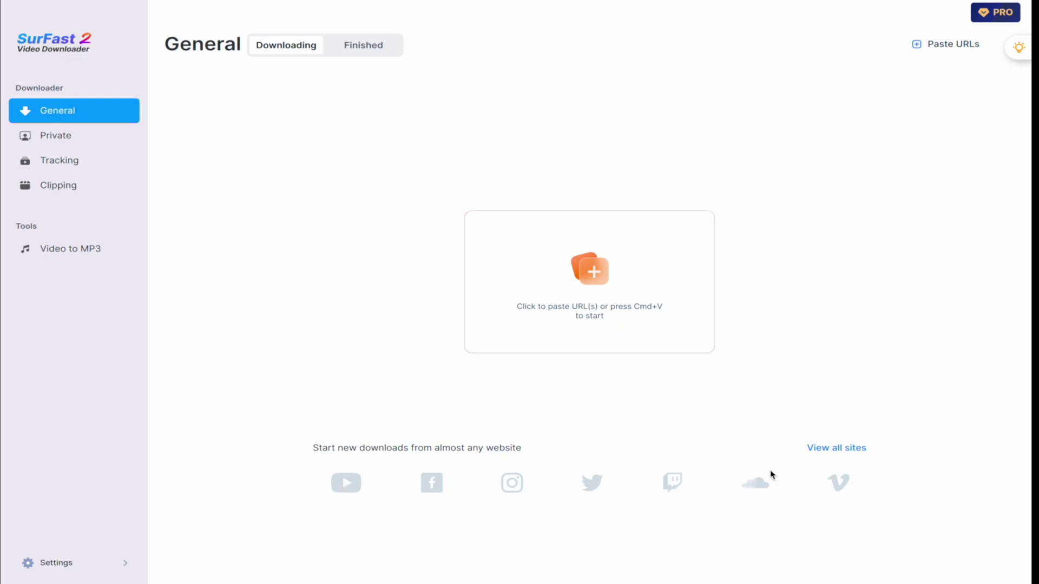
# Open the full supported sites list from SurFast's General page.
pyautogui.click(839, 452)
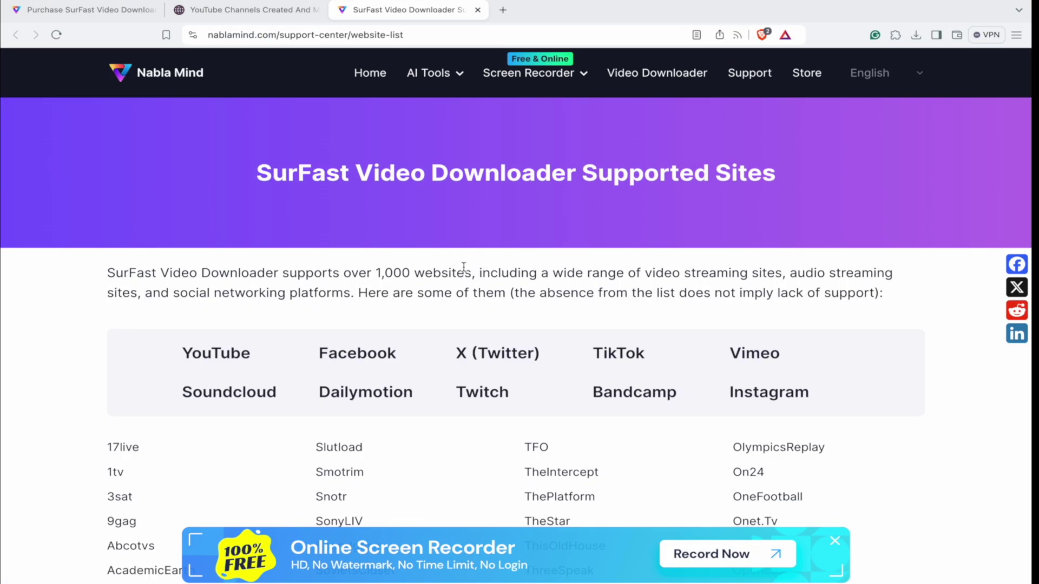
# Browse the list of over 1,000 supported sites, then close that browser tab.
pyautogui.scroll(-10, 464, 266)
pyautogui.scroll(-10, 463, 269)
pyautogui.scroll(-10, 465, 270)
pyautogui.scroll(-10, 466, 271)
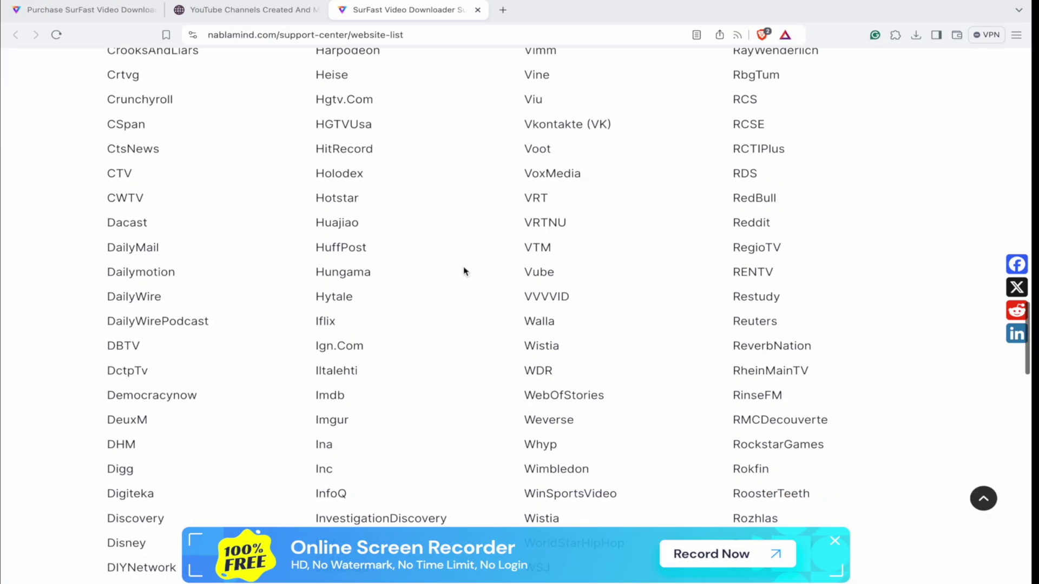
pyautogui.scroll(-10, 464, 267)
pyautogui.scroll(-10, 463, 266)
pyautogui.scroll(-7, 463, 267)
pyautogui.scroll(9, 463, 267)
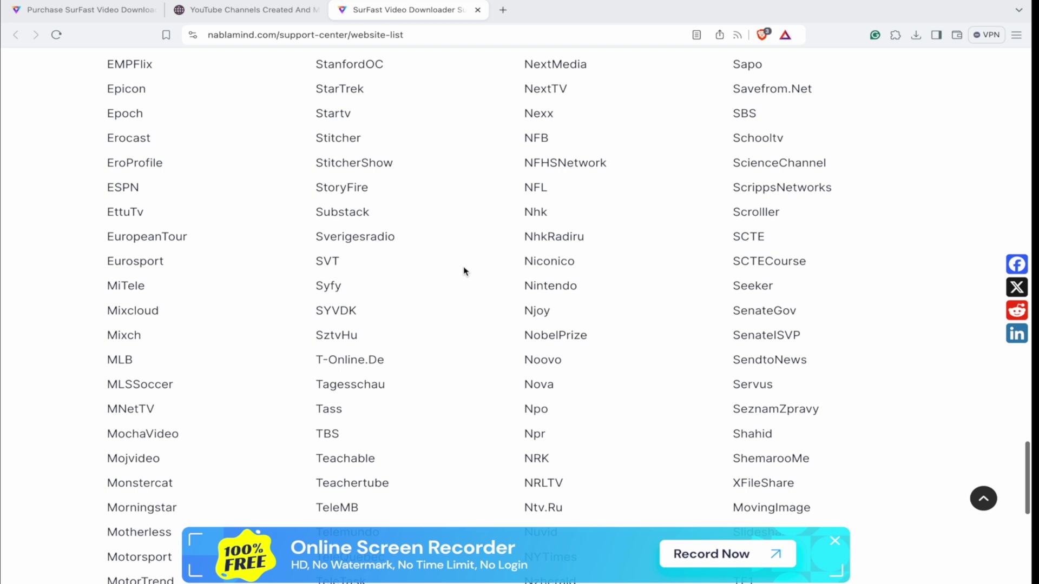
pyautogui.scroll(10, 463, 266)
pyautogui.scroll(10, 463, 266)
pyautogui.scroll(10, 463, 266)
pyautogui.scroll(1, 463, 266)
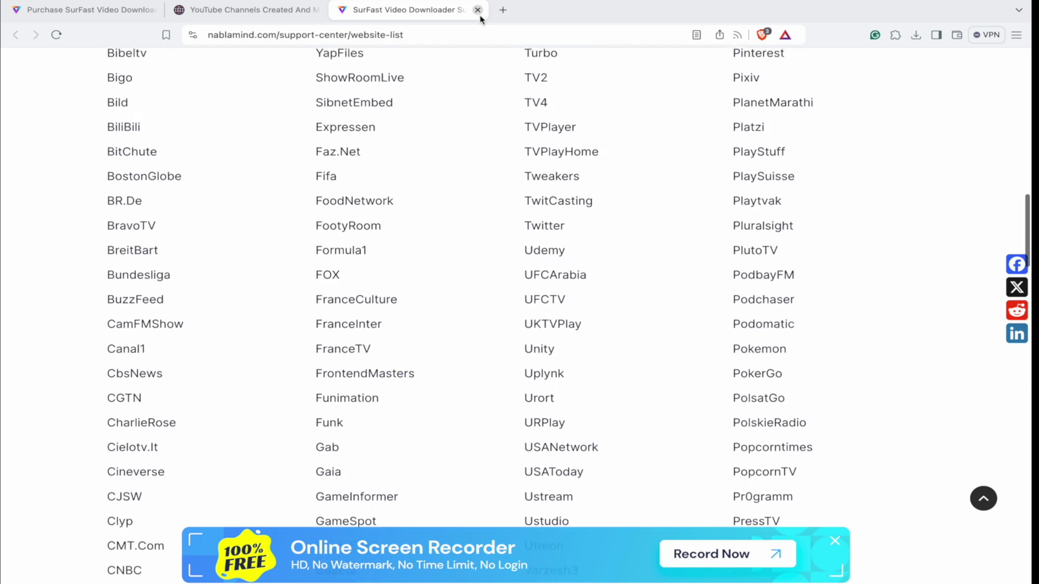
pyautogui.click(478, 11)
# Back in SurFast, view the Private quick-browse page and then the Tracking page.
pyautogui.hotkey('ctrl', 'Left')
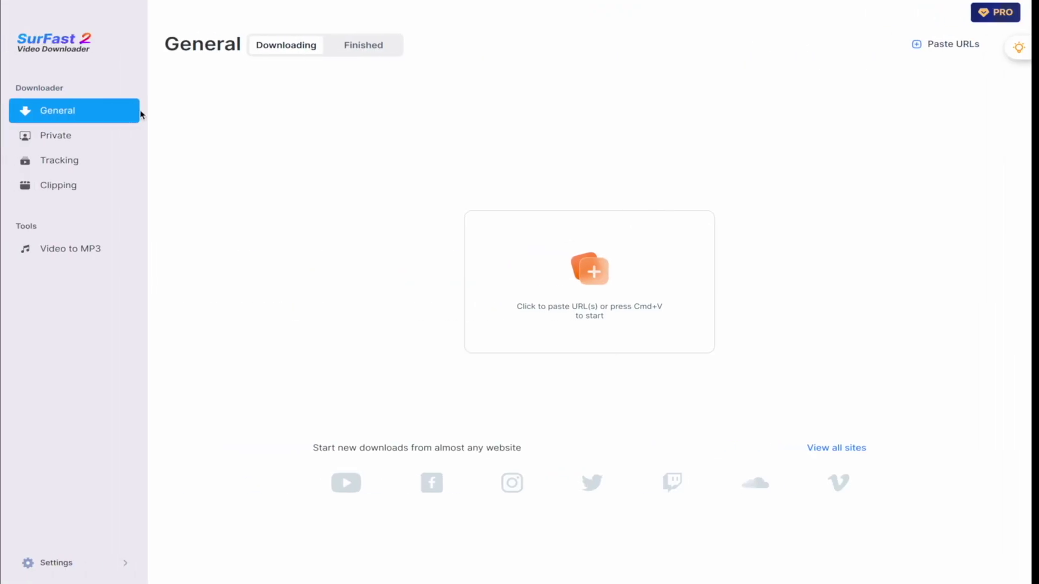
pyautogui.click(66, 135)
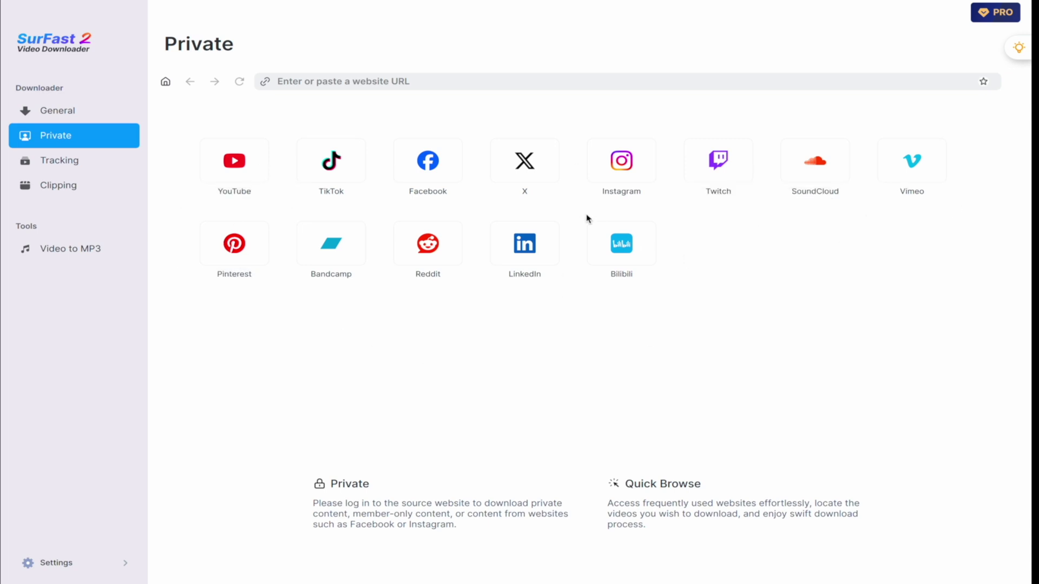
pyautogui.click(95, 168)
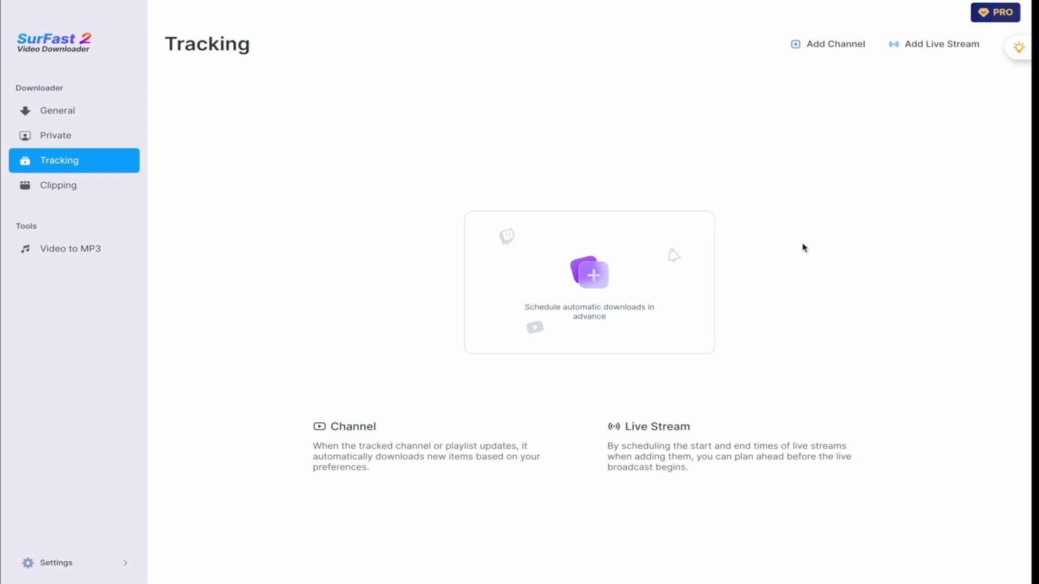
pyautogui.hotkey('ctrl', 'Right')
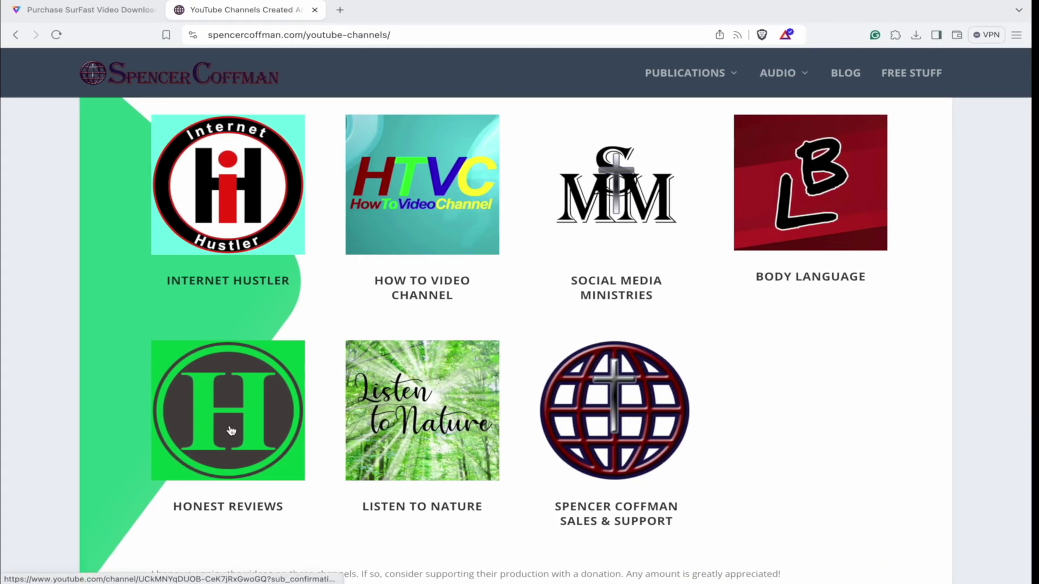
pyautogui.rightClick(231, 430)
pyautogui.click(268, 440)
pyautogui.hotkey('ctrl', 'Left')
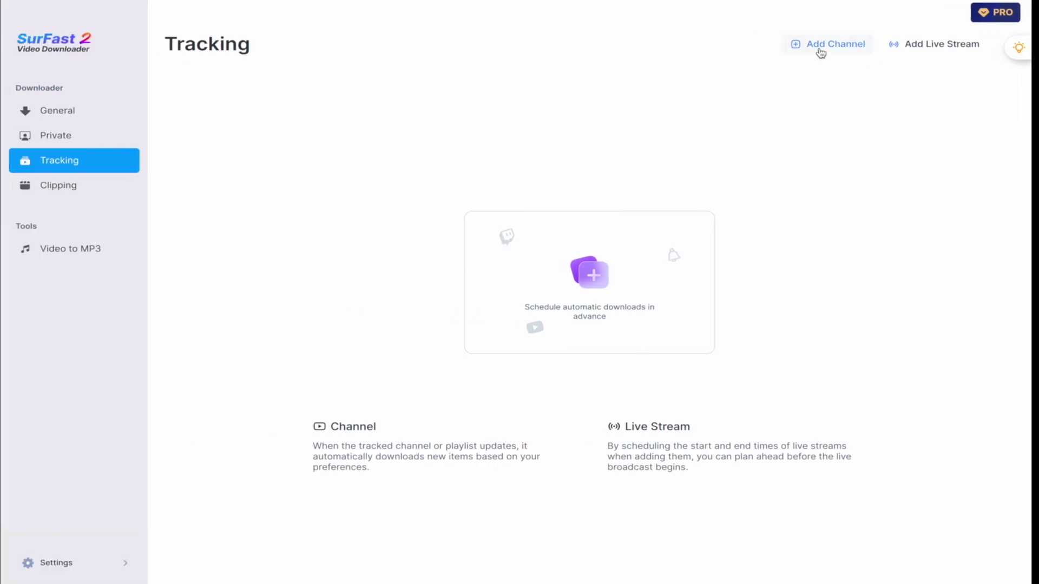
pyautogui.click(820, 47)
pyautogui.click(403, 248)
pyautogui.hotkey('ctrl', 'v')
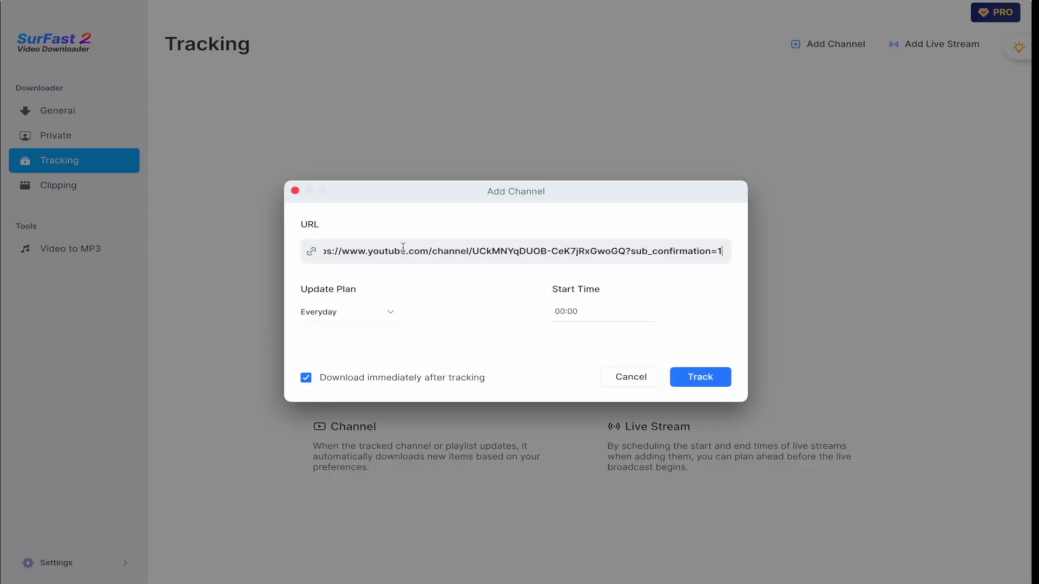
pyautogui.moveTo(629, 250); pyautogui.dragTo(775, 255)
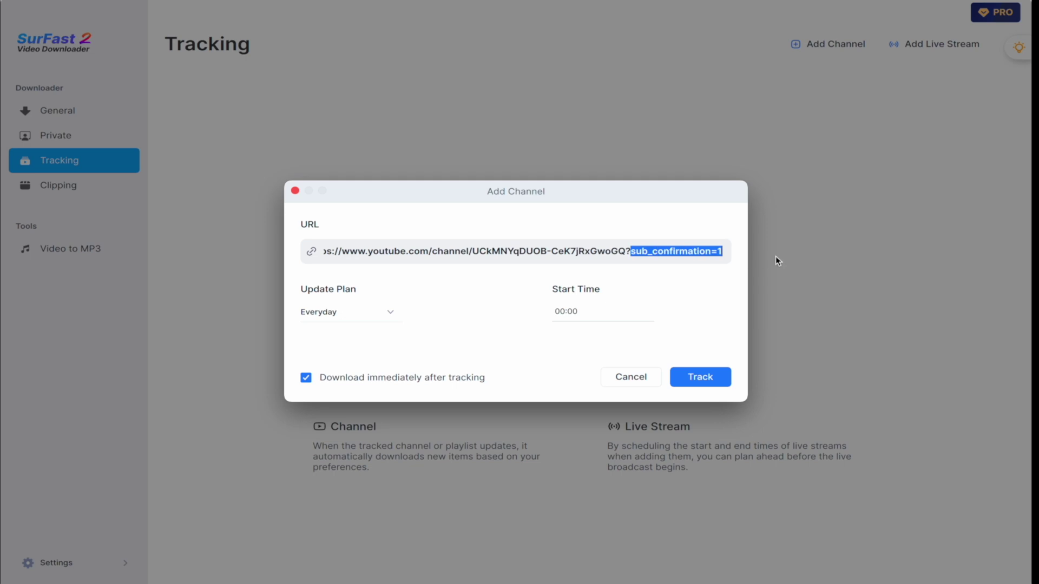
pyautogui.press('BackSpace')
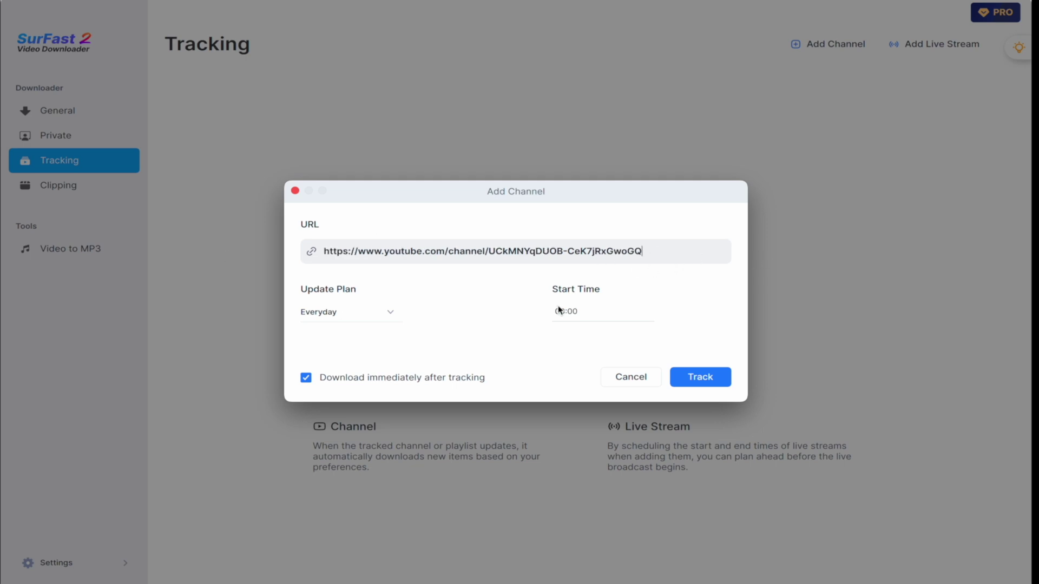
pyautogui.click(378, 317)
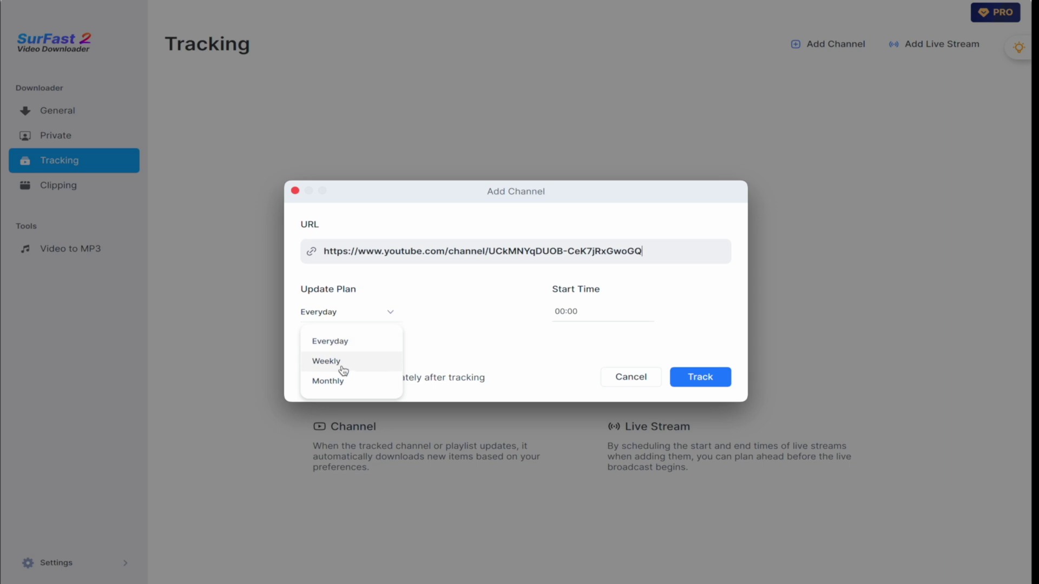
pyautogui.click(503, 327)
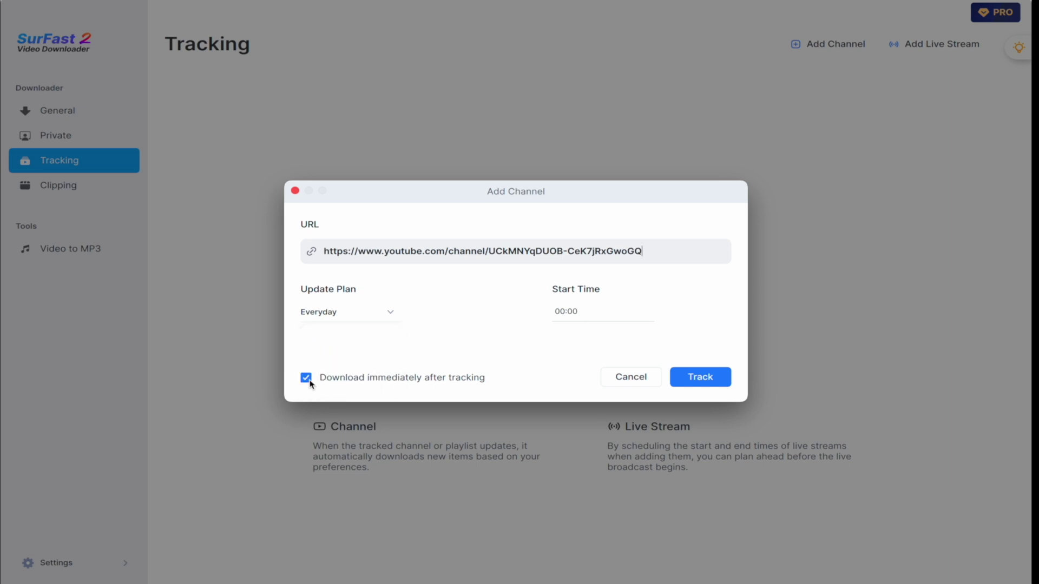
pyautogui.click(337, 315)
pyautogui.click(490, 314)
pyautogui.click(620, 377)
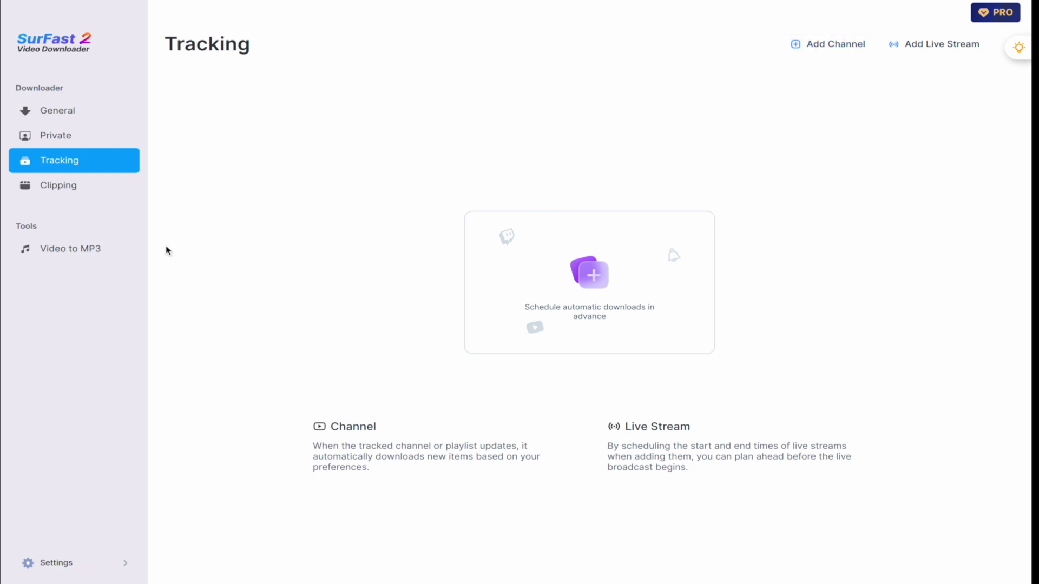
# Tour the General, Clipping and Video to MP3 pages from the sidebar.
pyautogui.click(64, 111)
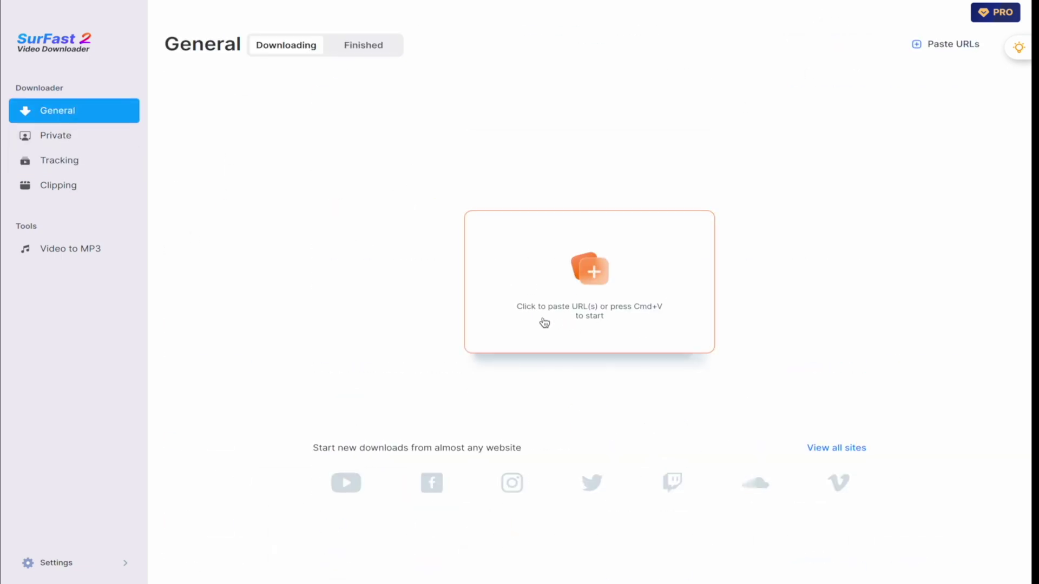
pyautogui.click(93, 185)
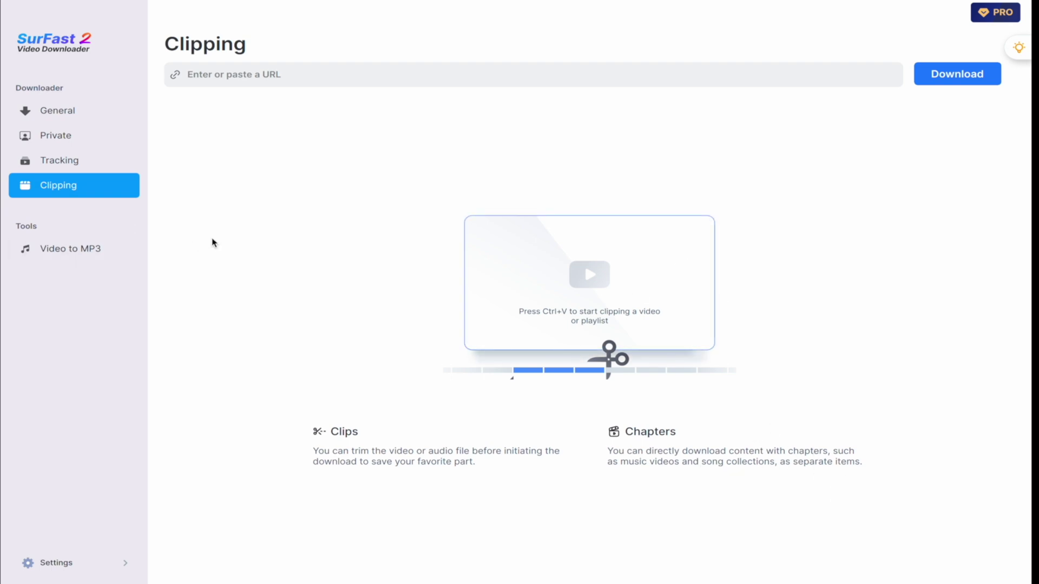
pyautogui.click(76, 255)
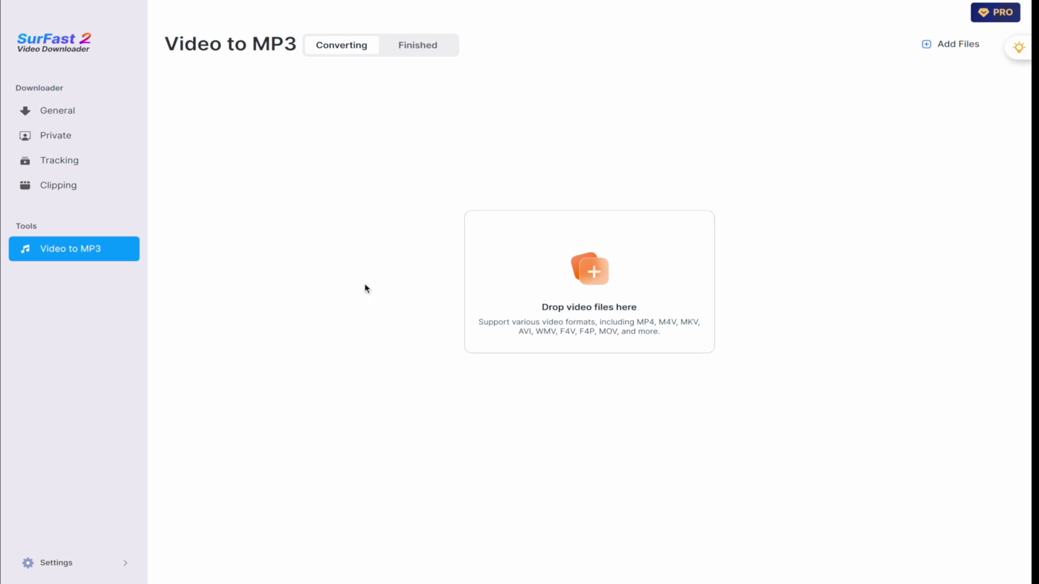
# From the Honest Reviews YouTube channel, copy a clean link to the Genius Scan review video.
pyautogui.click(81, 114)
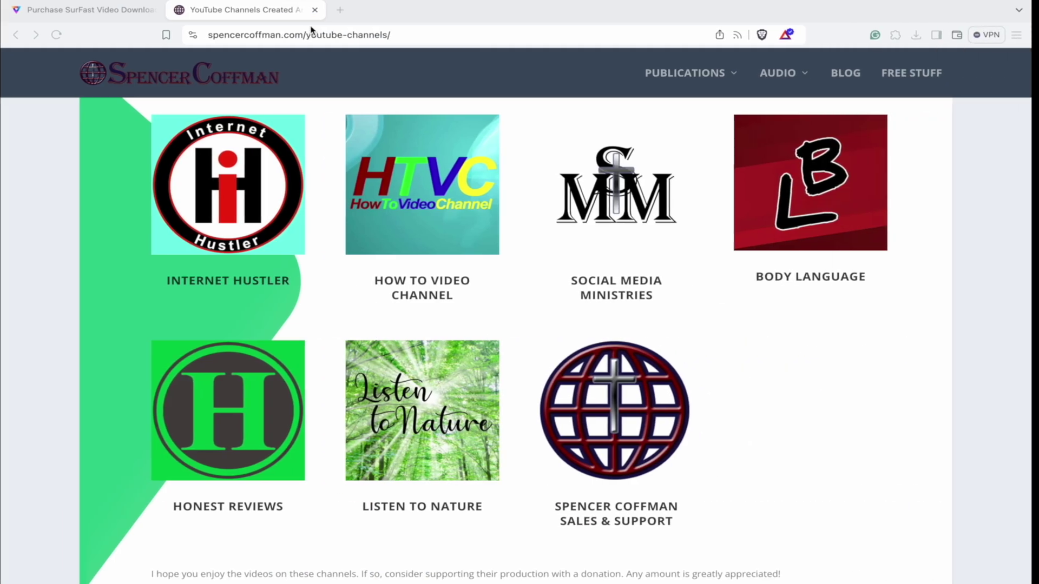
pyautogui.rightClick(249, 418)
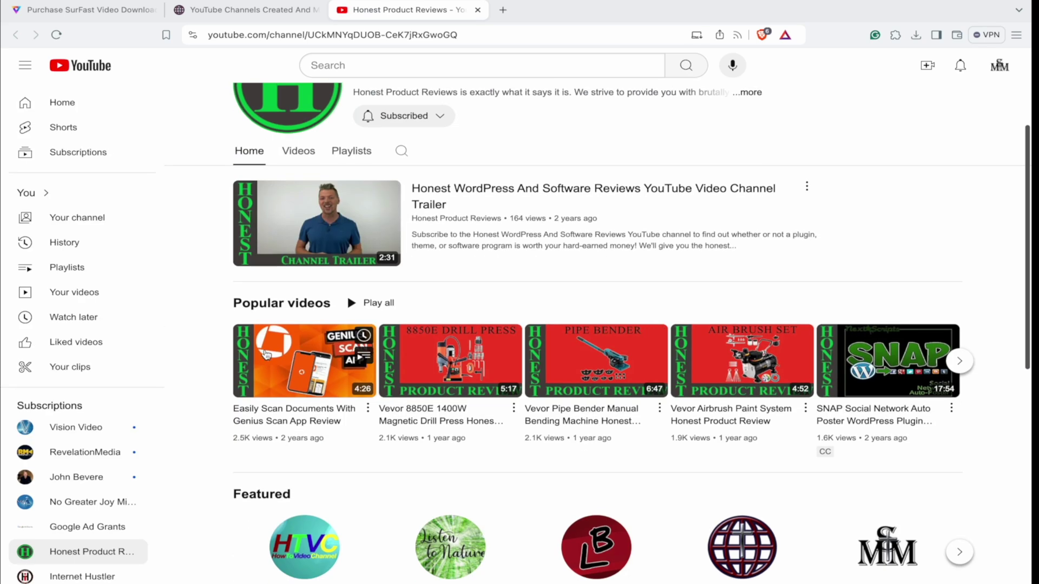
pyautogui.rightClick(299, 373)
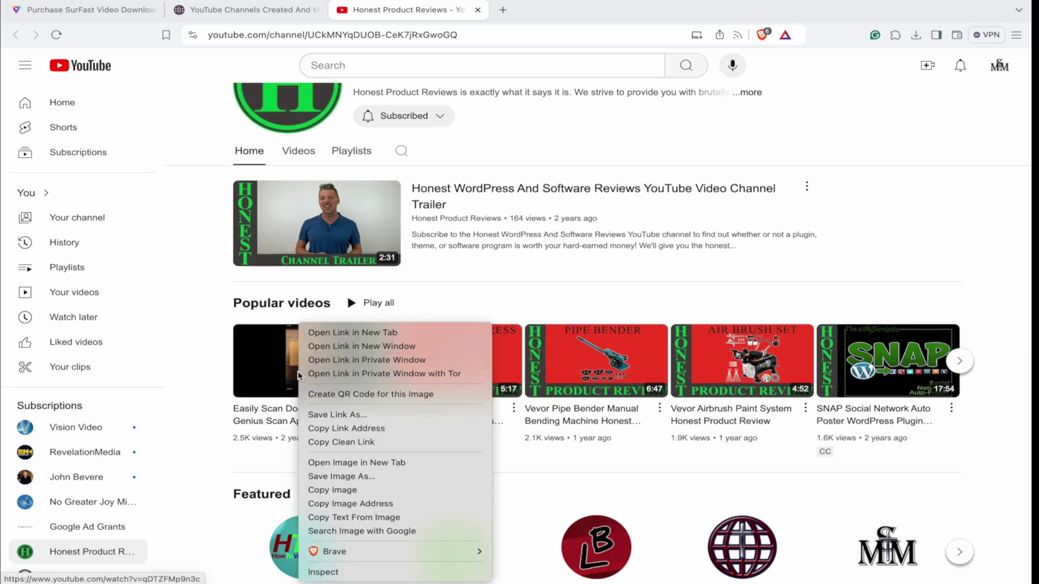
pyautogui.click(351, 438)
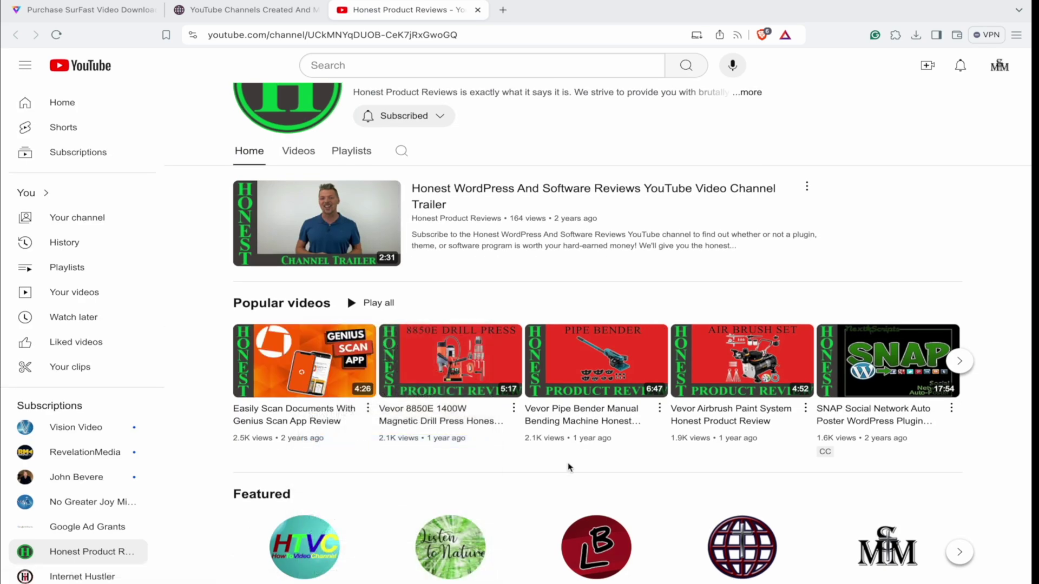
pyautogui.hotkey('ctrl', 'Left')
# Paste the Genius Scan YouTube link into Paste URLs and confirm it for parsing.
pyautogui.click(601, 292)
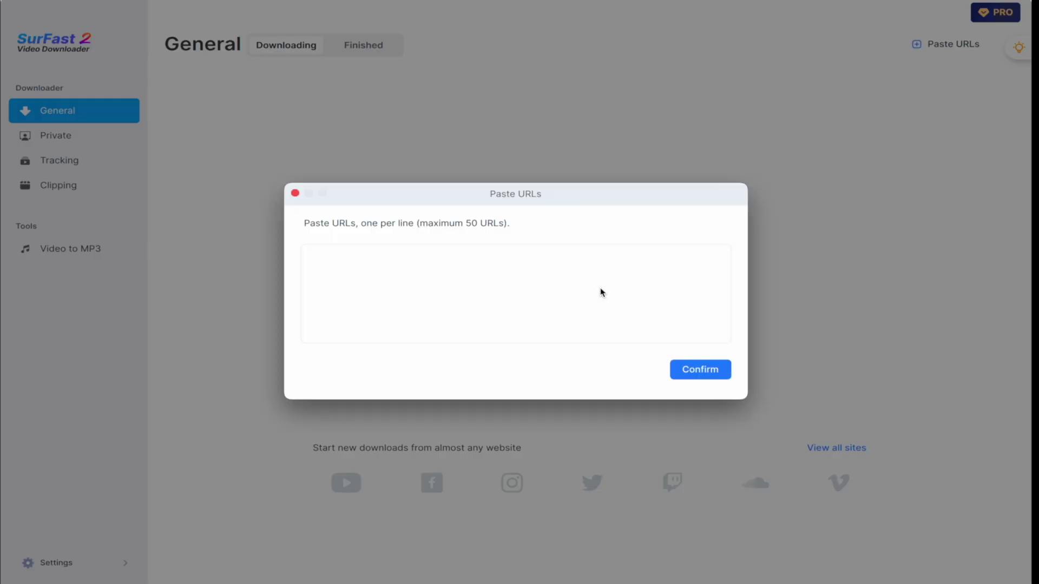
pyautogui.press('super+v')
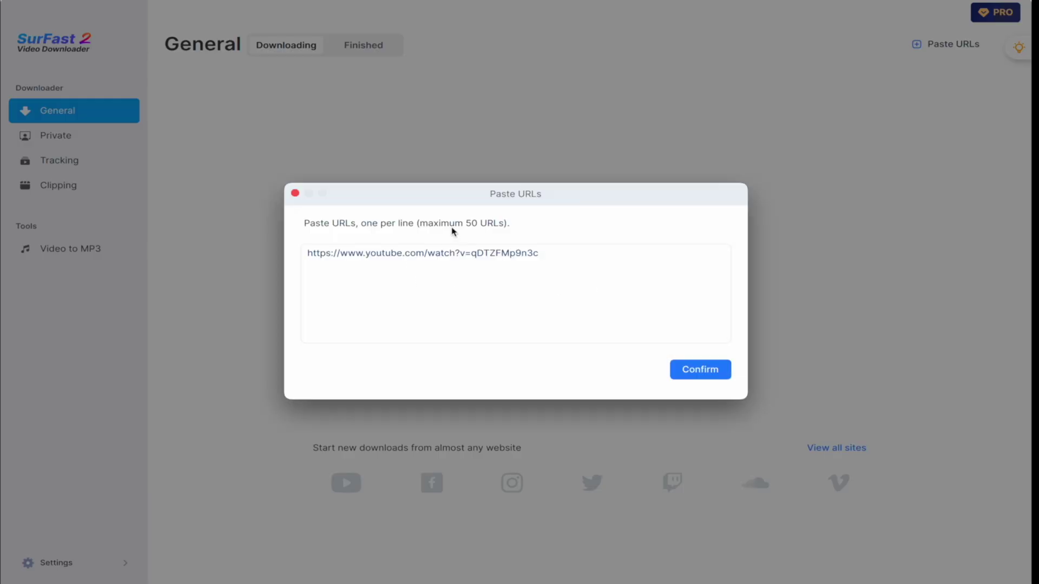
pyautogui.click(698, 370)
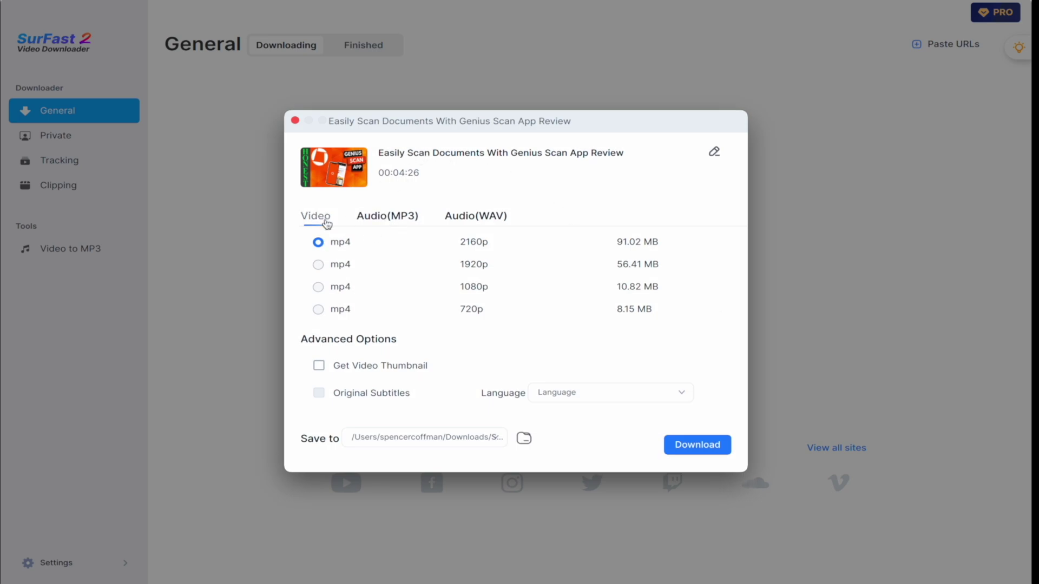
pyautogui.click(382, 218)
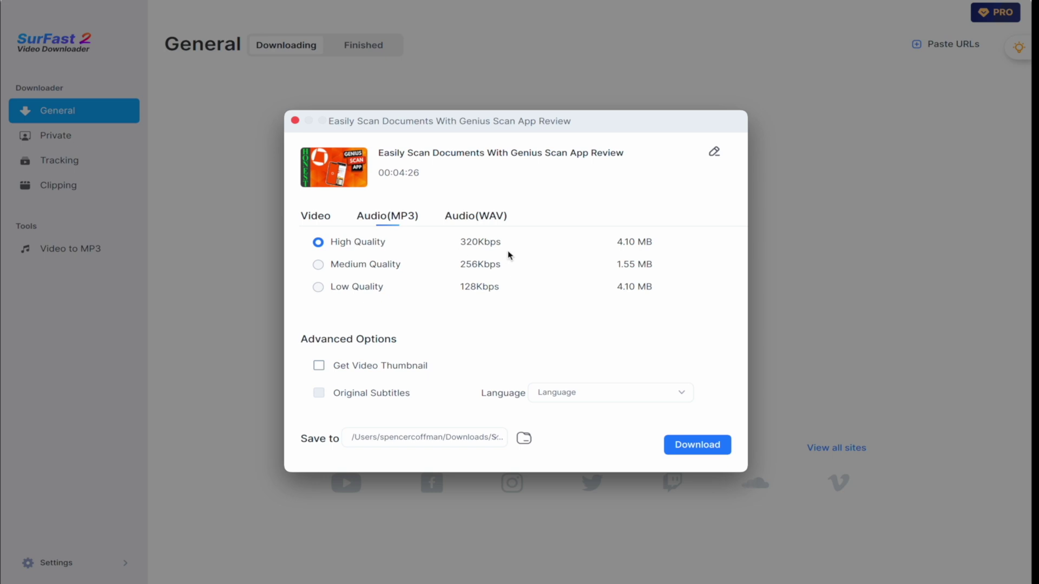
pyautogui.click(465, 221)
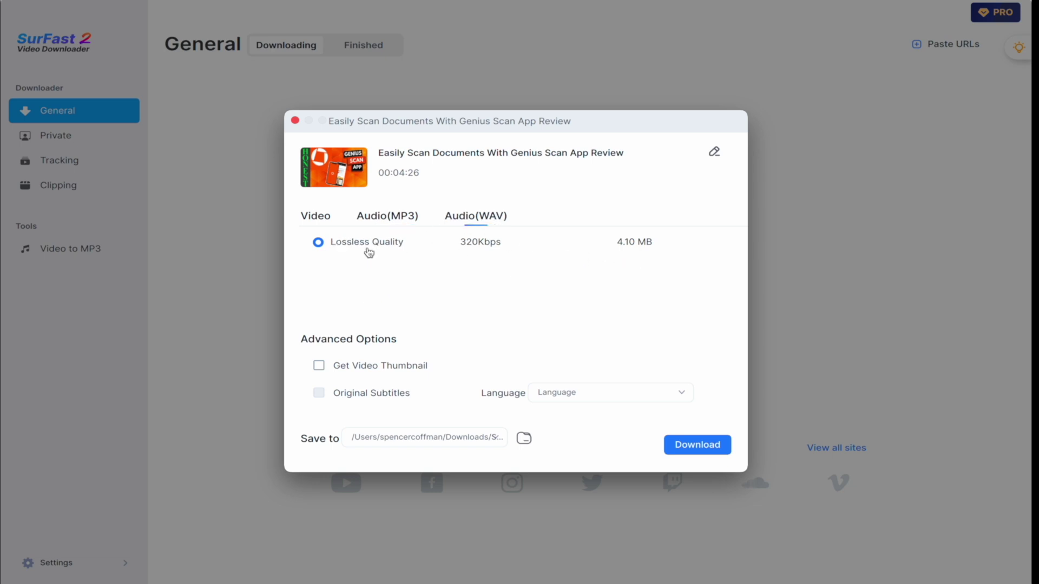
pyautogui.click(317, 219)
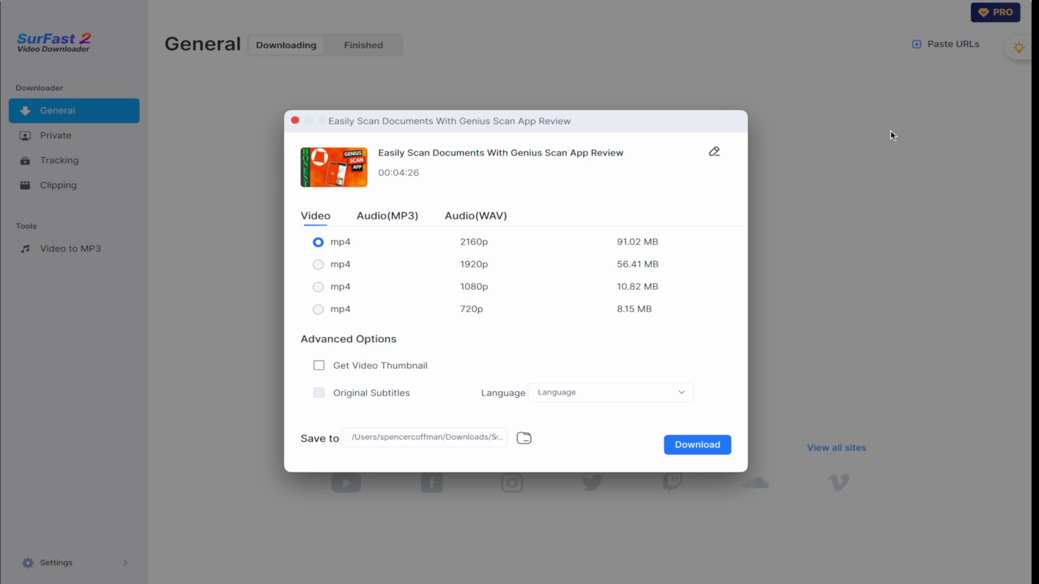
pyautogui.click(320, 367)
pyautogui.click(319, 366)
pyautogui.click(688, 446)
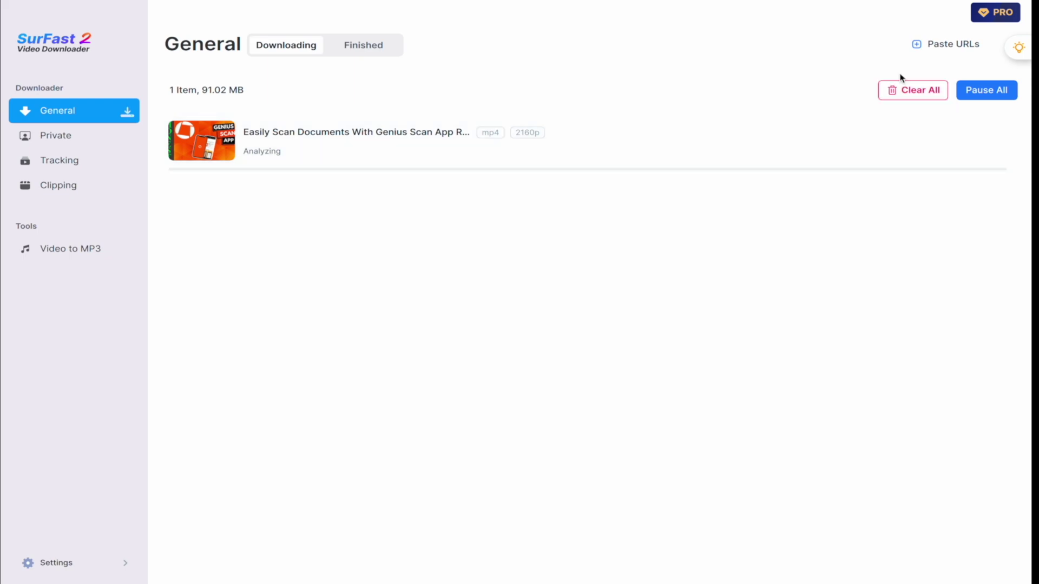
# Re-paste the link, download it as a 320Kbps MP3, and reveal the finished MP3 in Finder.
pyautogui.click(946, 49)
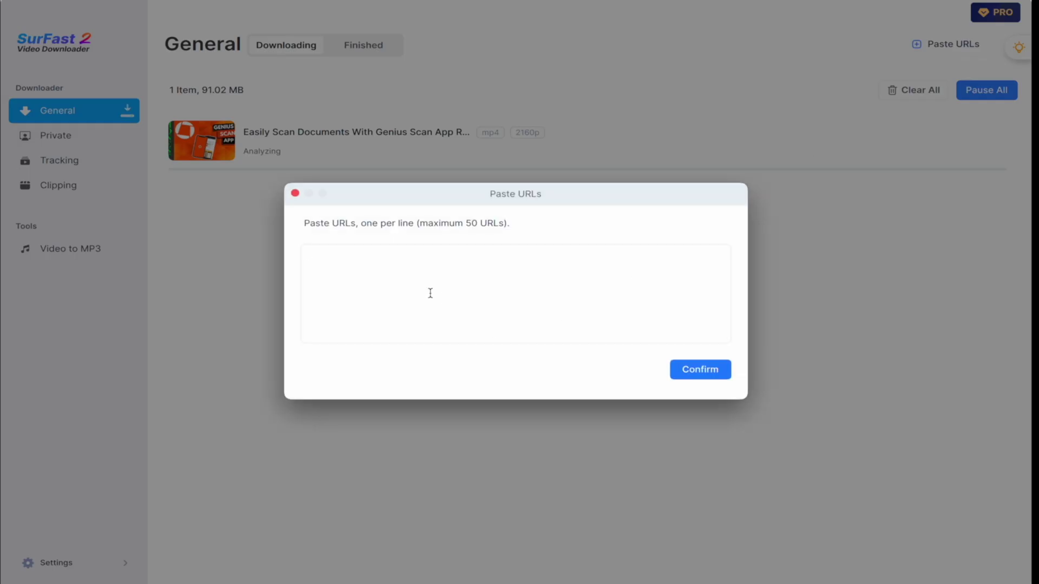
pyautogui.press('super+v')
pyautogui.click(700, 372)
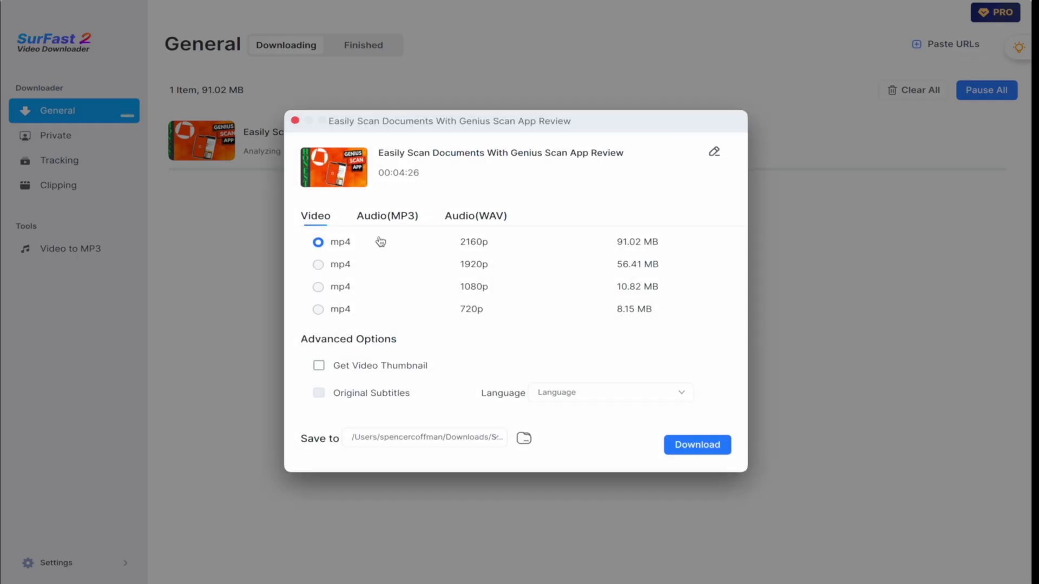
pyautogui.click(395, 217)
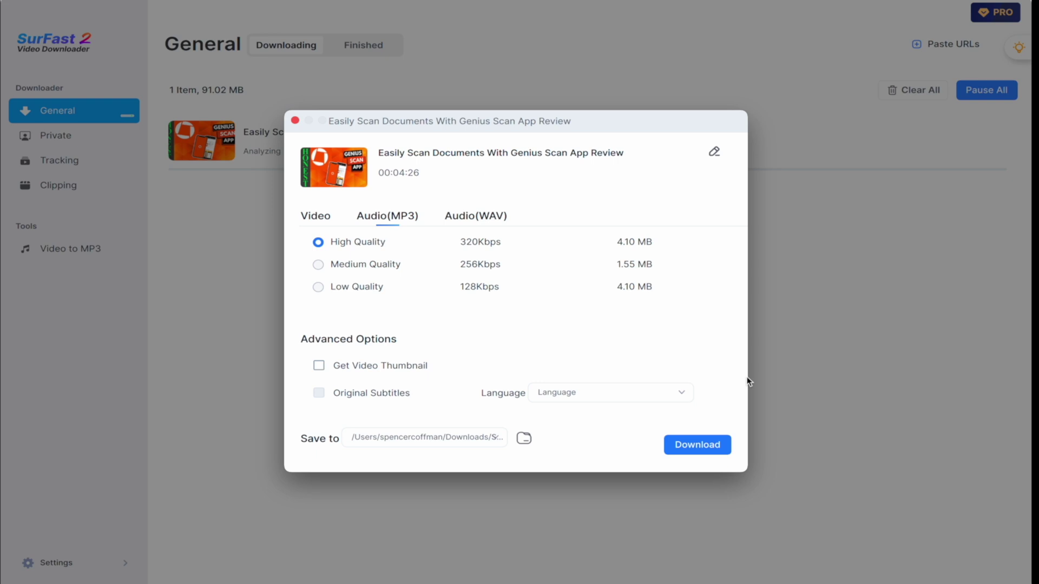
pyautogui.click(699, 446)
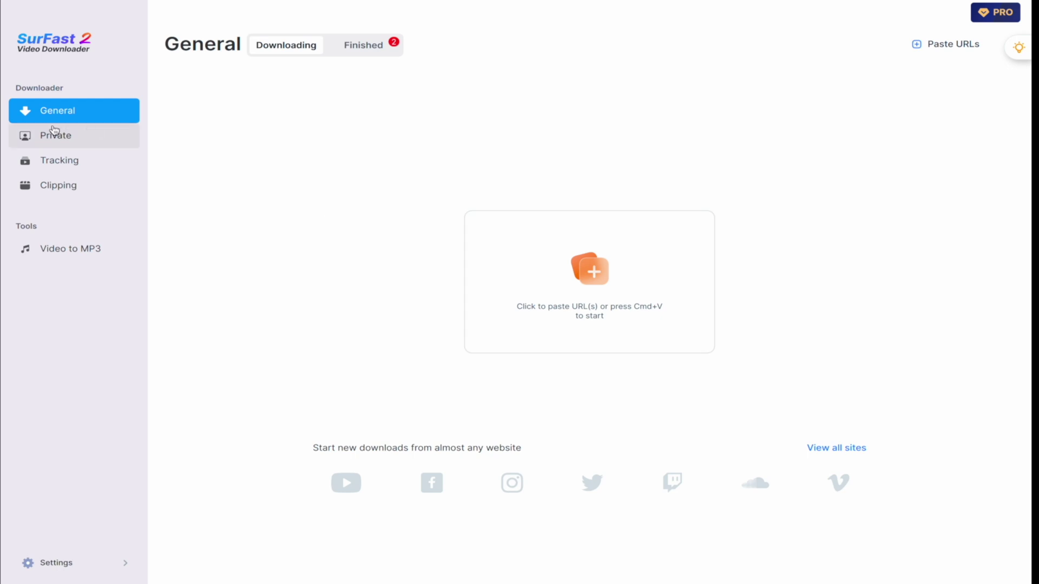
pyautogui.click(372, 50)
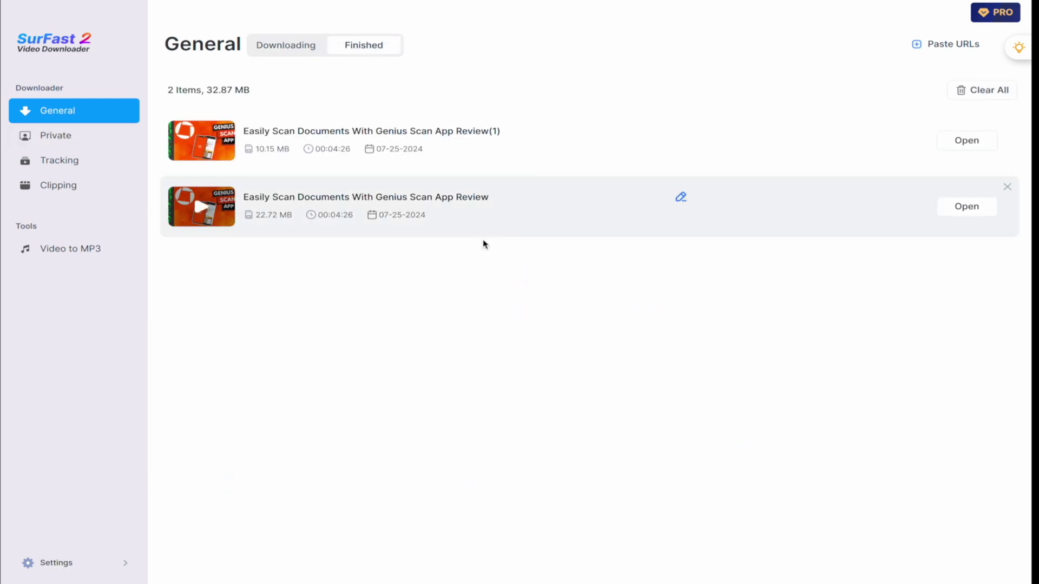
pyautogui.click(972, 149)
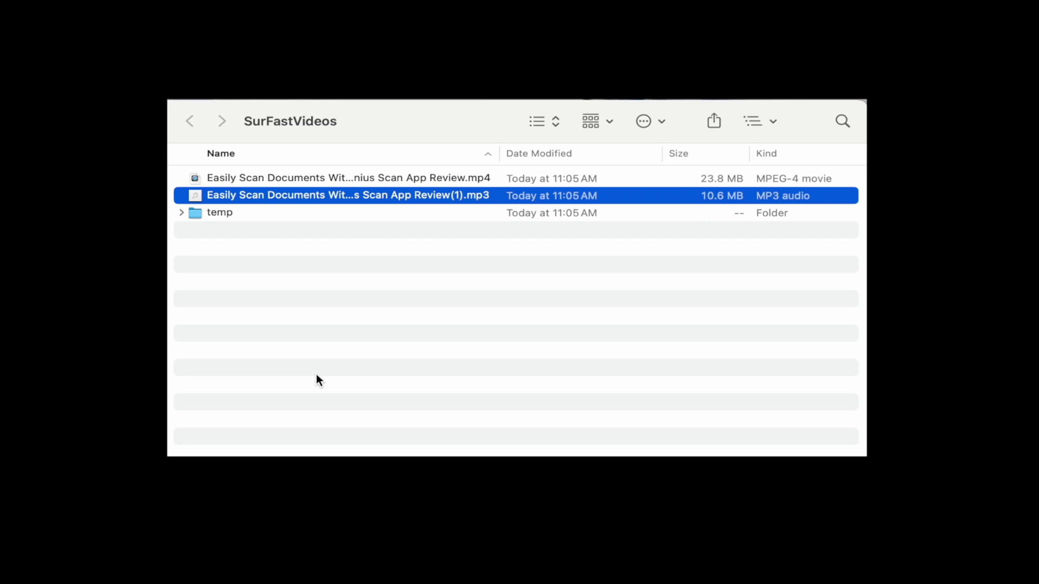
pyautogui.click(258, 196)
pyautogui.press('Return')
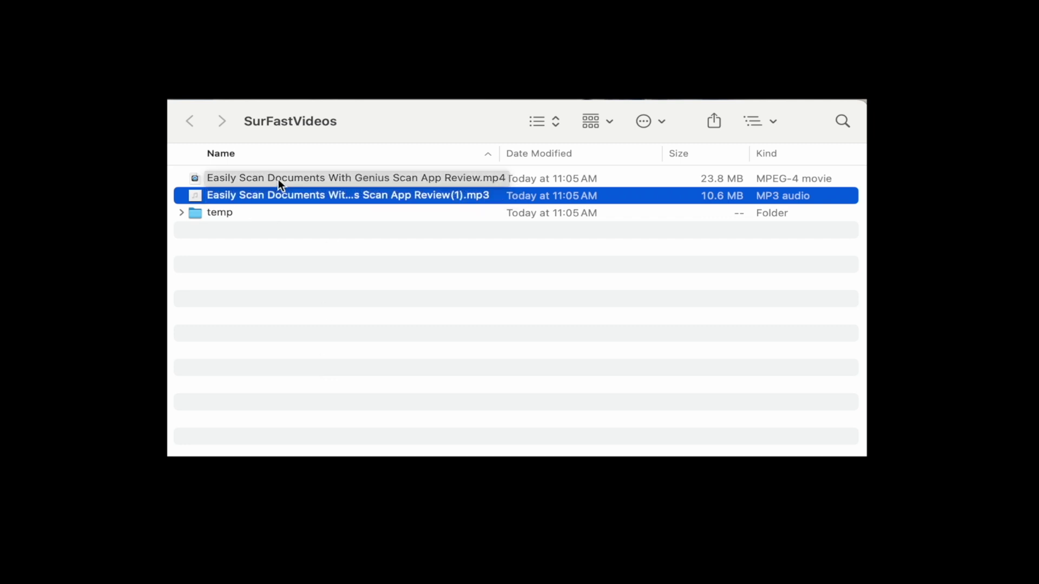
pyautogui.click(278, 180)
pyautogui.click(261, 199)
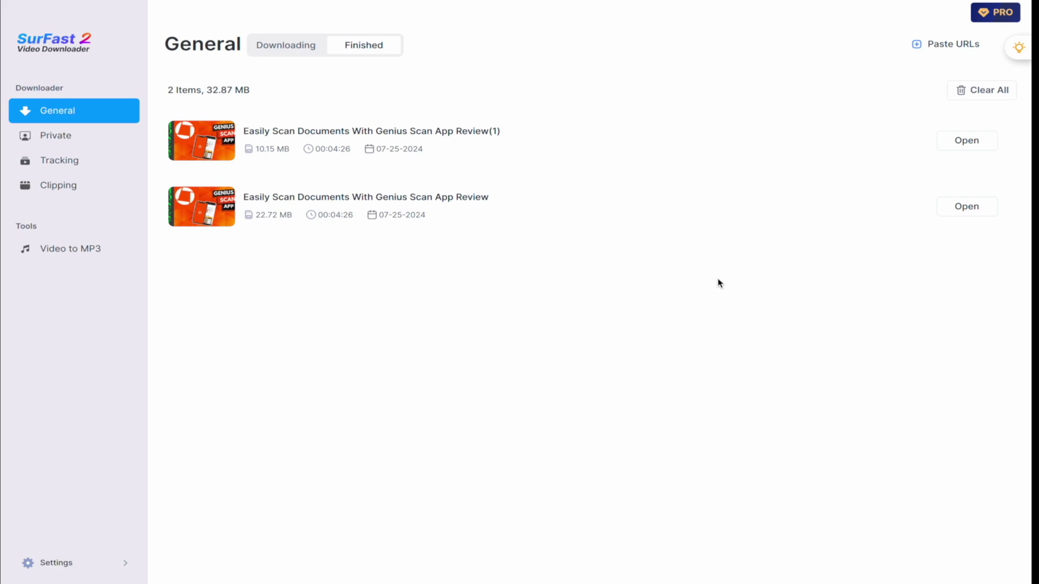
# Clear both Genius Scan downloads from the Finished list and return to the empty Downloading view.
pyautogui.click(976, 95)
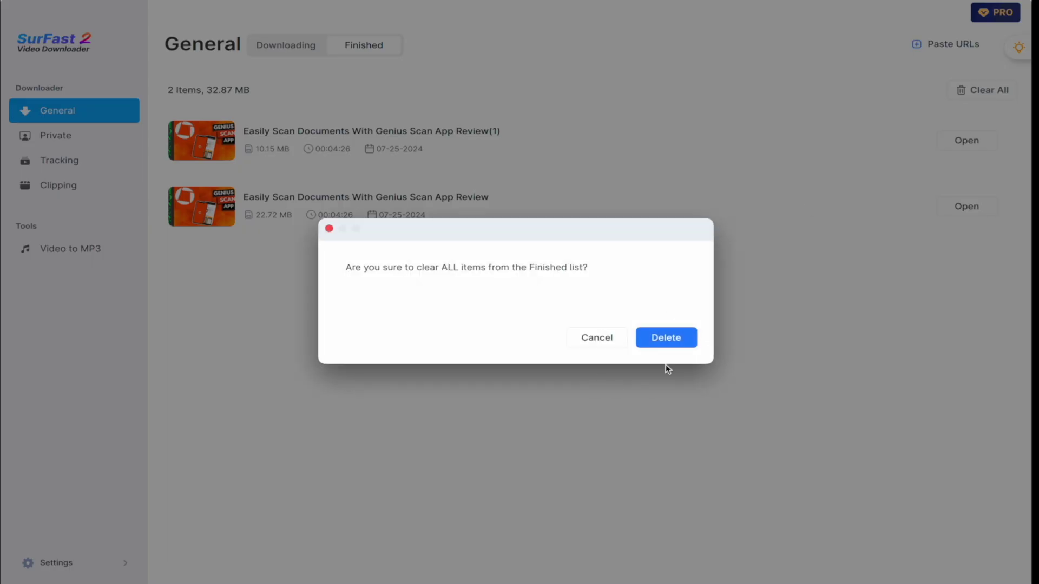
pyautogui.click(666, 341)
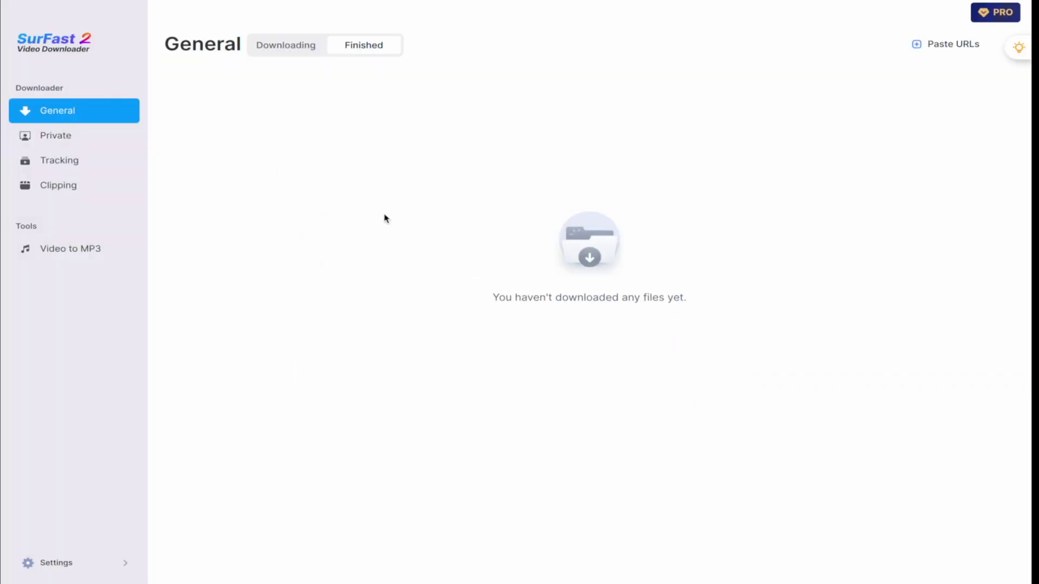
pyautogui.click(282, 50)
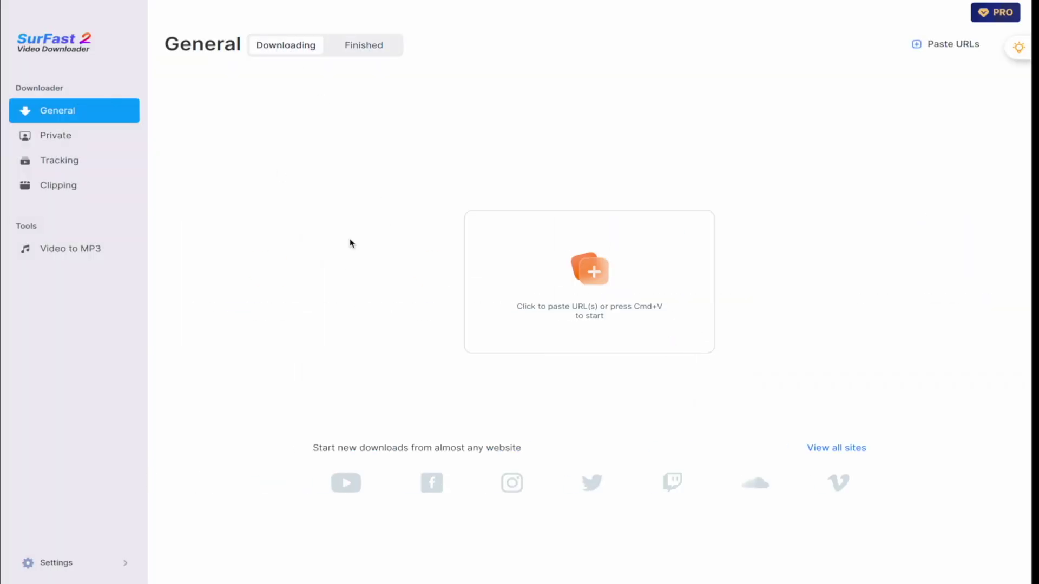